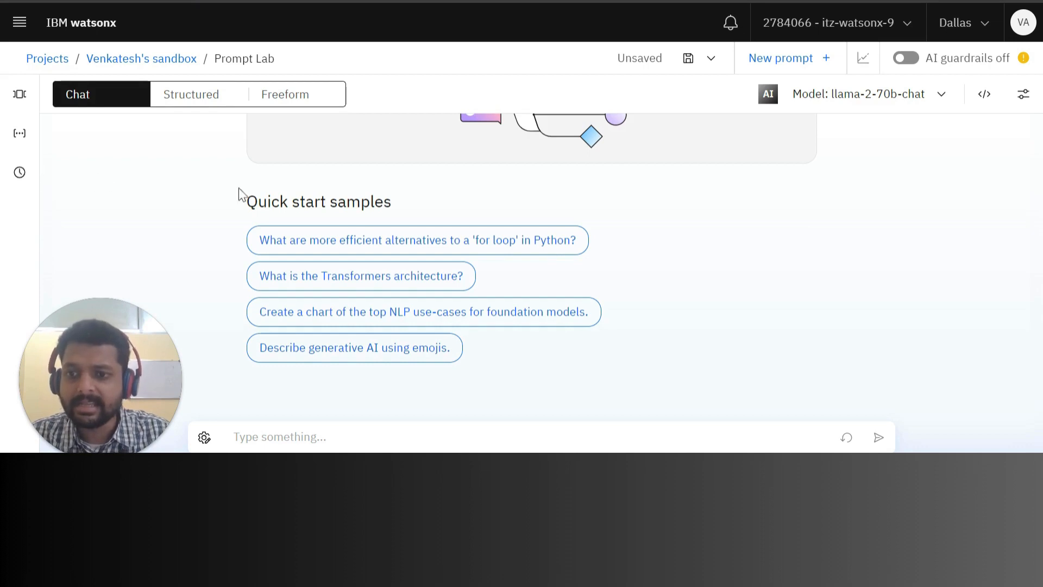
- Look through the Structured and Freeform prompt editing modes
{"action": "left_click_drag", "start_coordinate": [63, 374], "coordinate": [809, 300]}
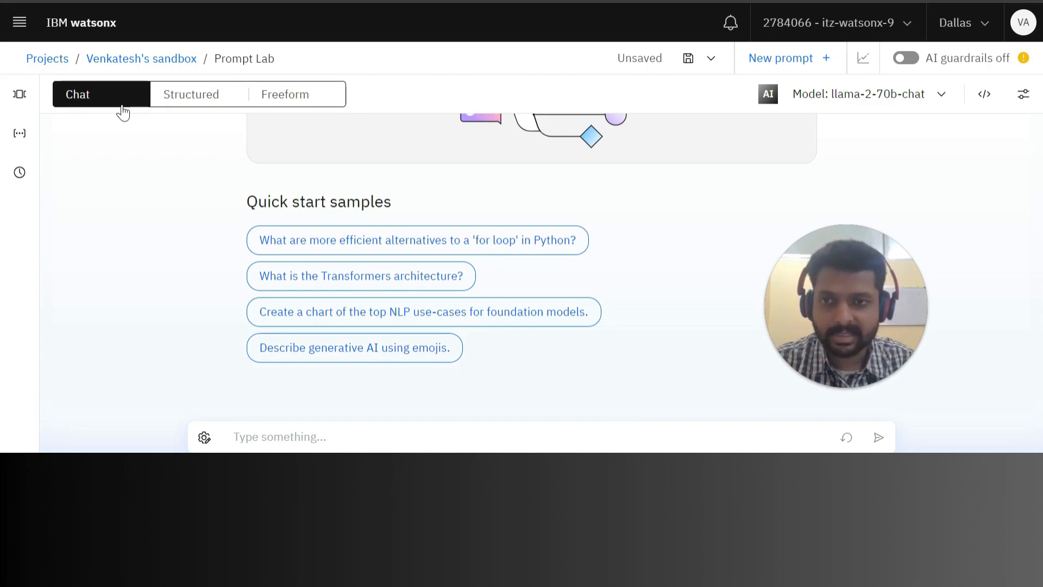
{"action": "left_click", "coordinate": [202, 100]}
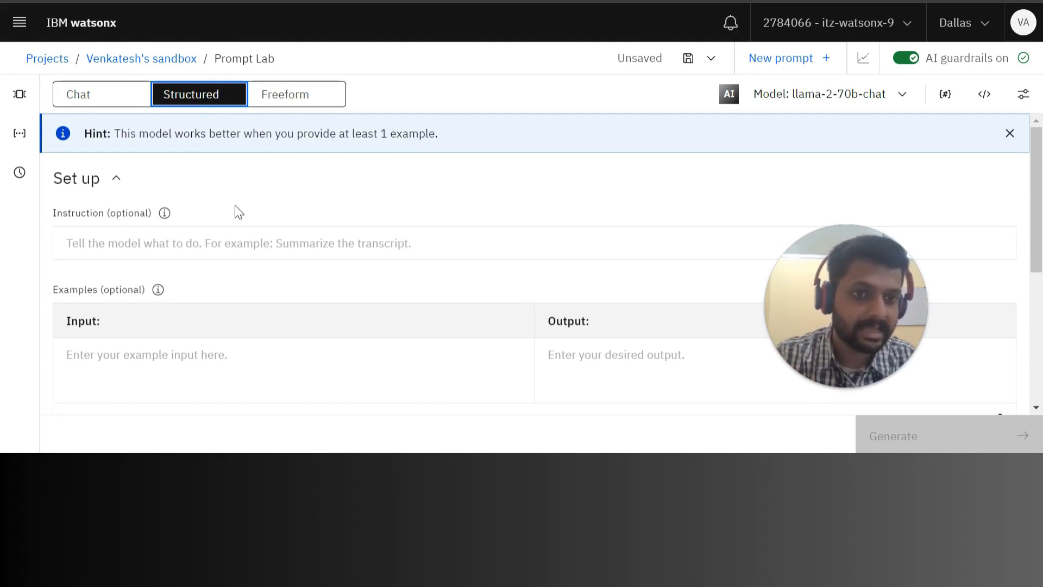
{"action": "left_click", "coordinate": [284, 97]}
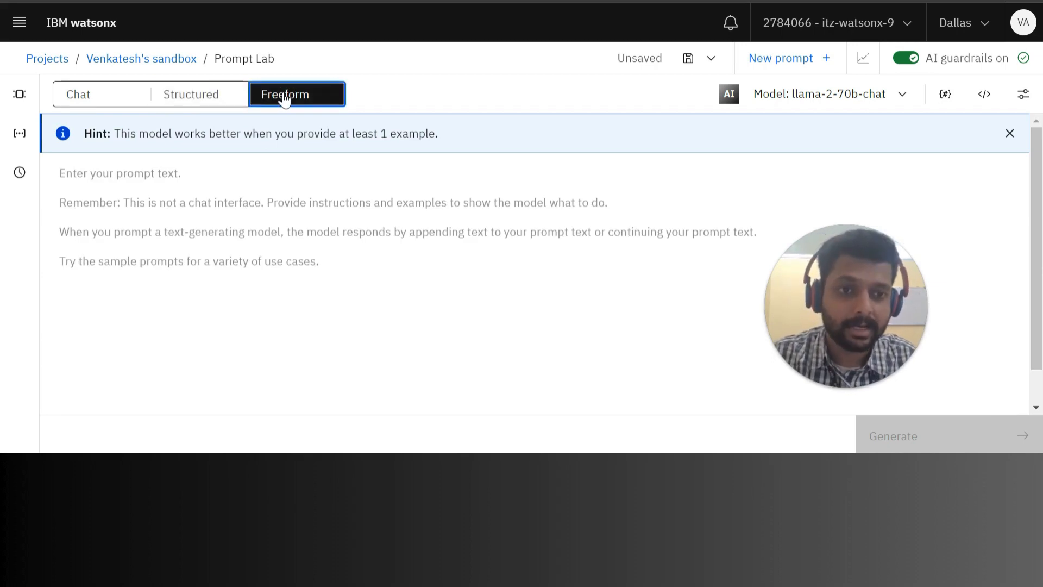
{"action": "left_click", "coordinate": [196, 102]}
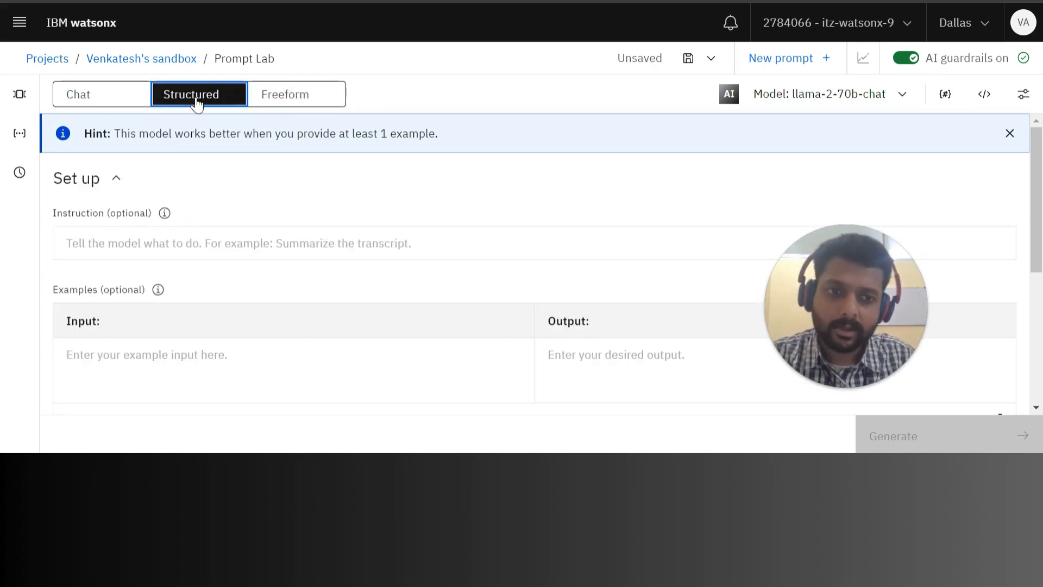
- Ask the model "What is prompt engineering" in Chat mode
{"action": "left_click", "coordinate": [116, 101]}
{"action": "type", "text": "W"}
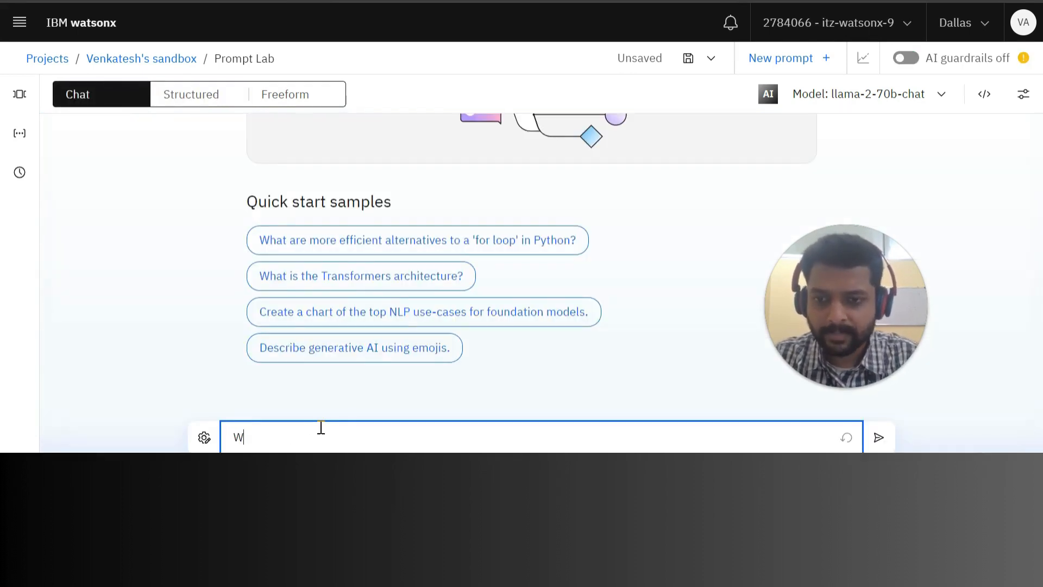
{"action": "type", "text": "hat is promp"}
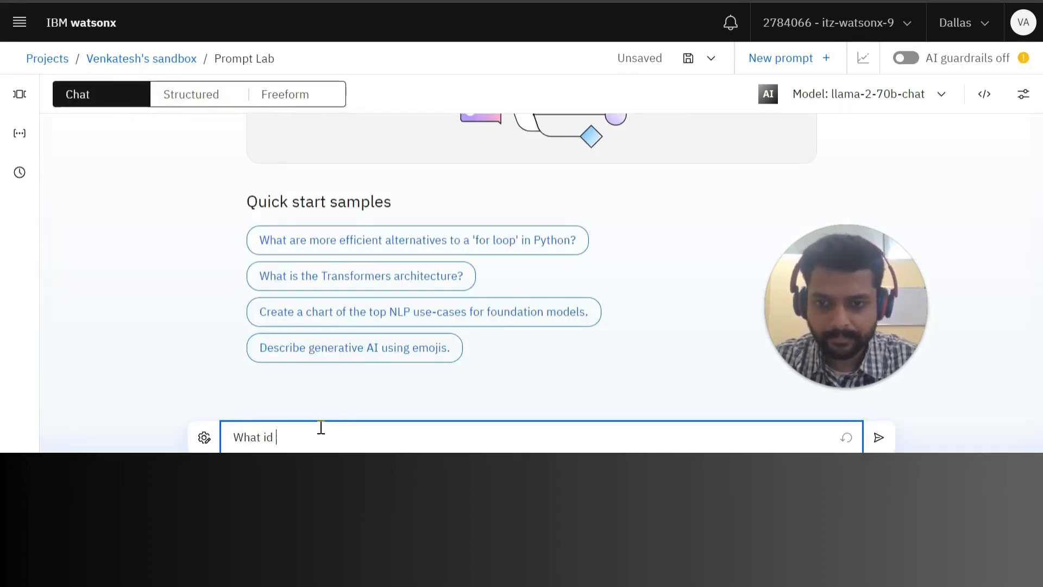
{"action": "type", "text": "t en"}
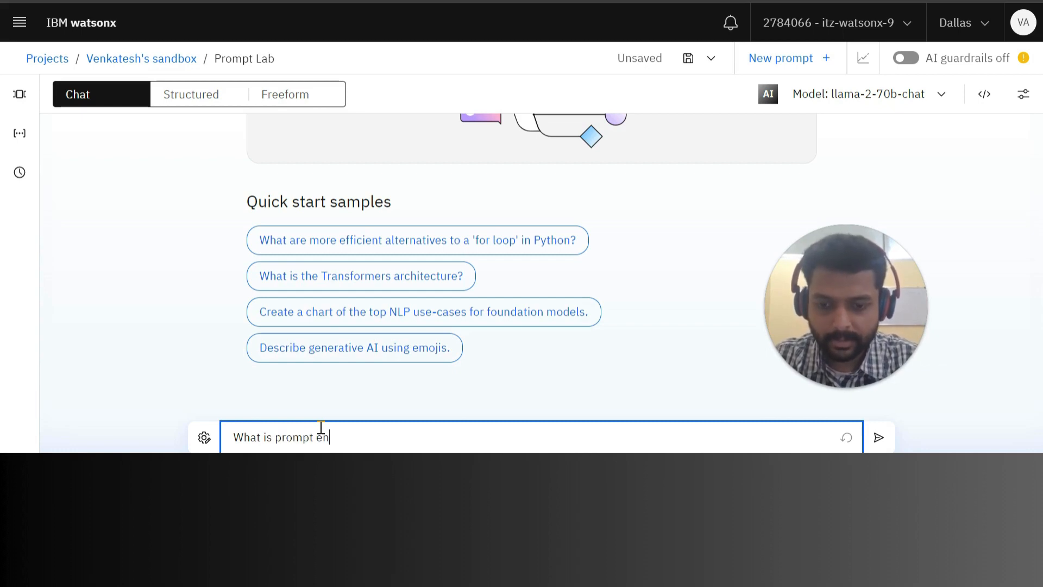
{"action": "type", "text": "gineering"}
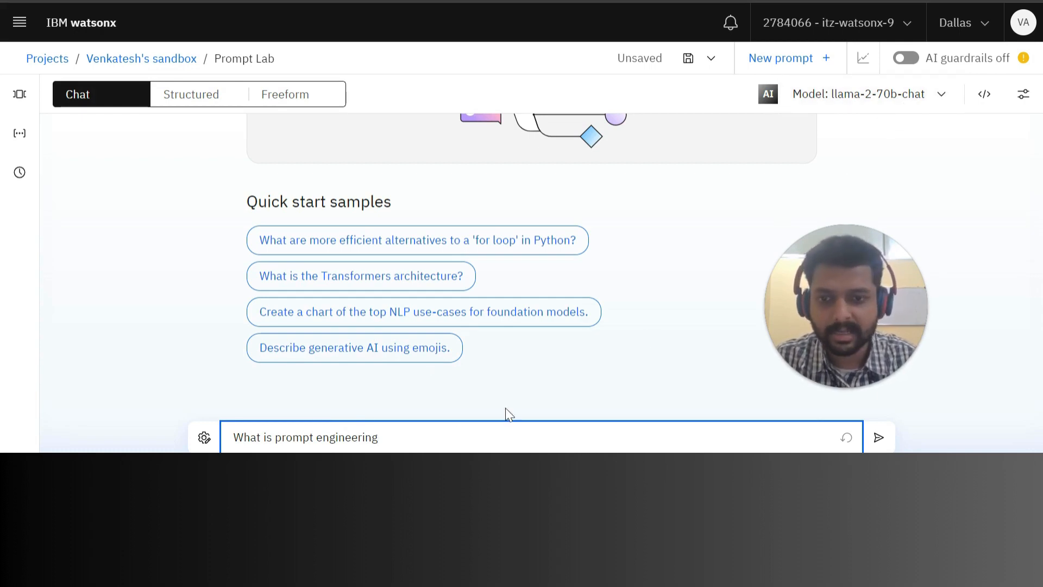
{"action": "key", "text": "Return"}
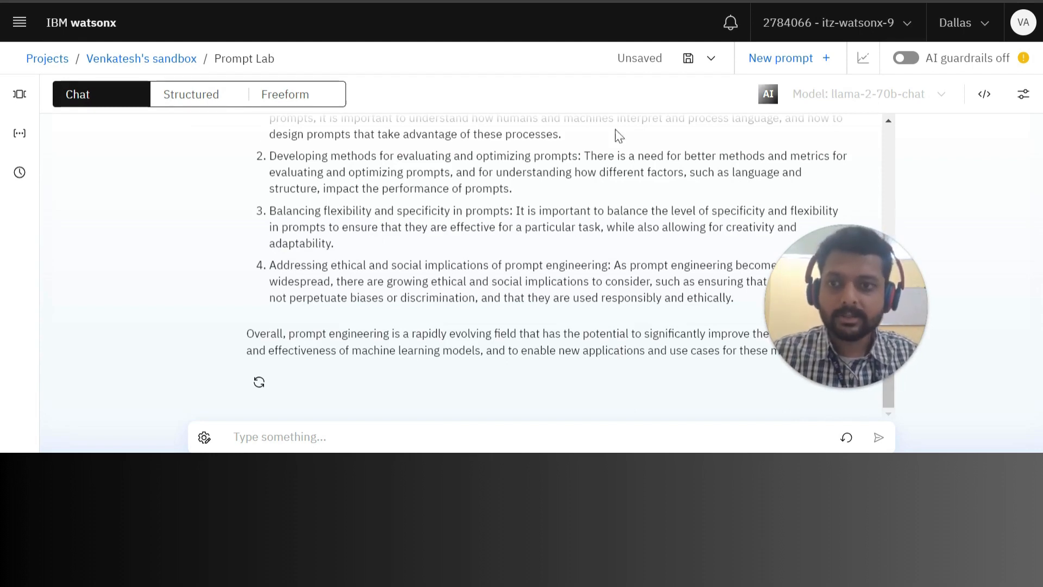
- Switch to Structured mode and look through the sample prompts, saved prompts and prompt history
{"action": "left_click", "coordinate": [184, 96]}
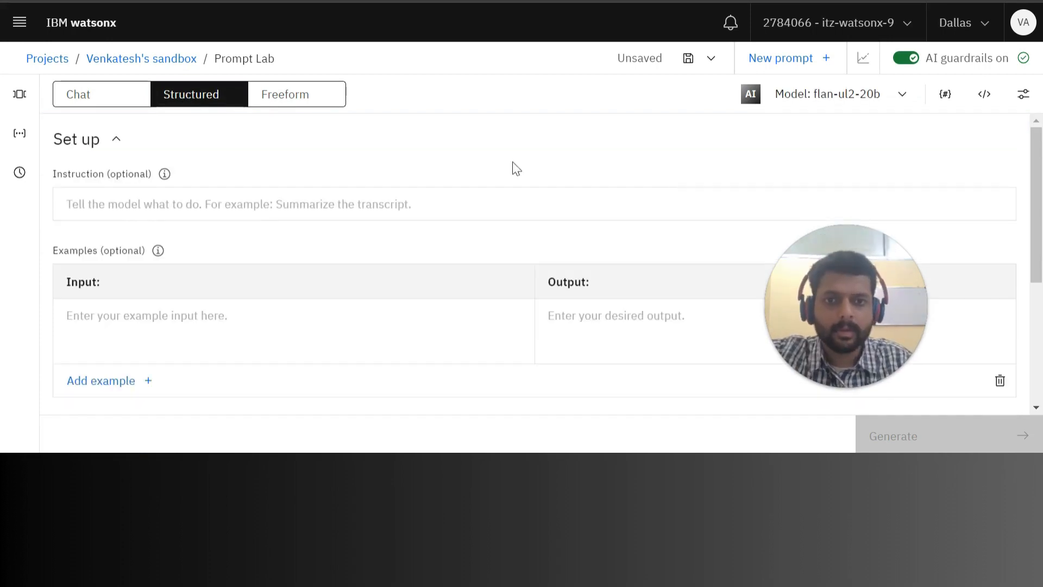
{"action": "left_click", "coordinate": [19, 95]}
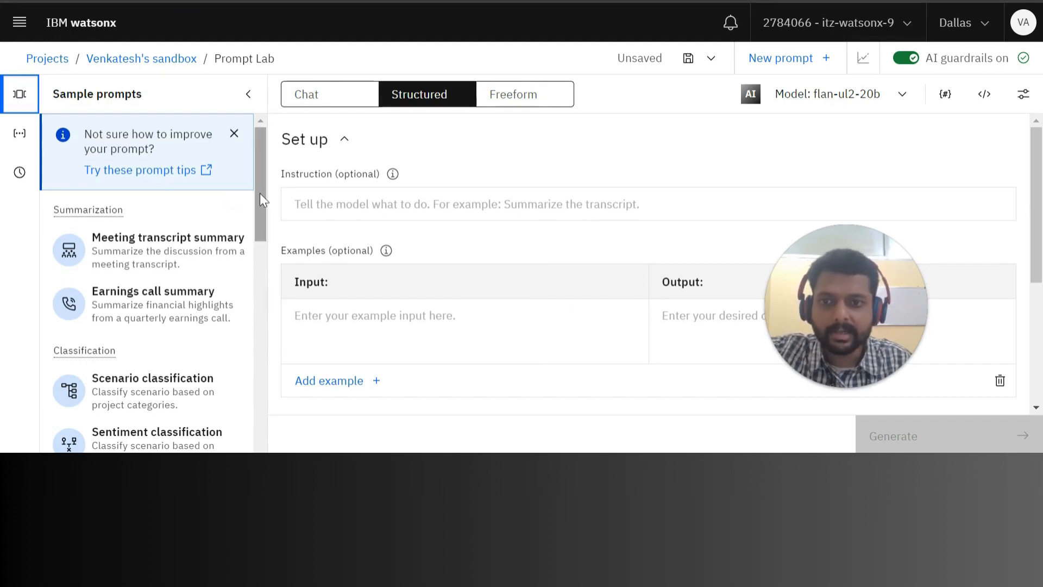
{"action": "left_click_drag", "start_coordinate": [260, 194], "coordinate": [259, 219]}
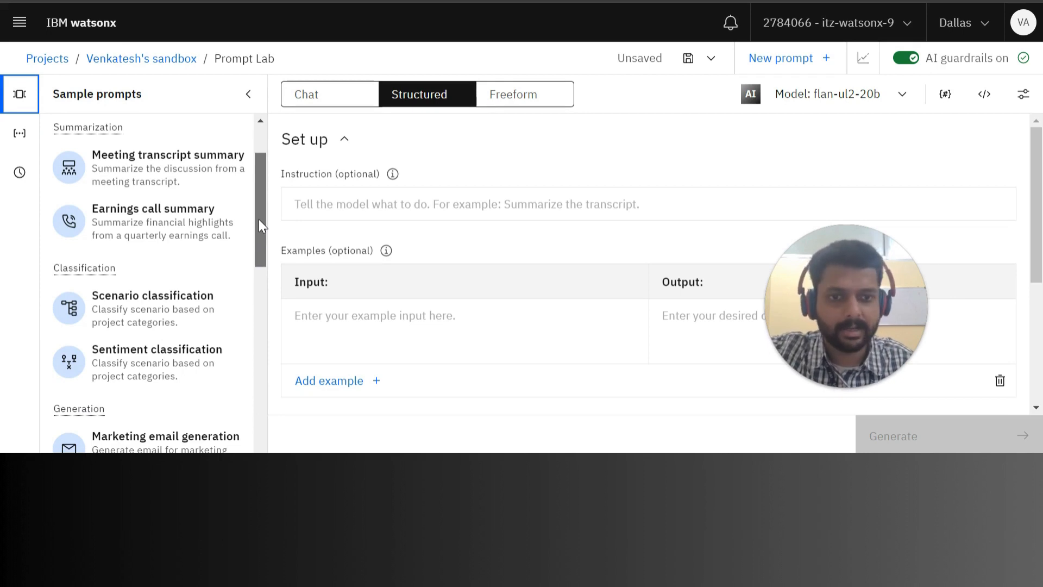
{"action": "left_click_drag", "start_coordinate": [259, 220], "coordinate": [259, 151]}
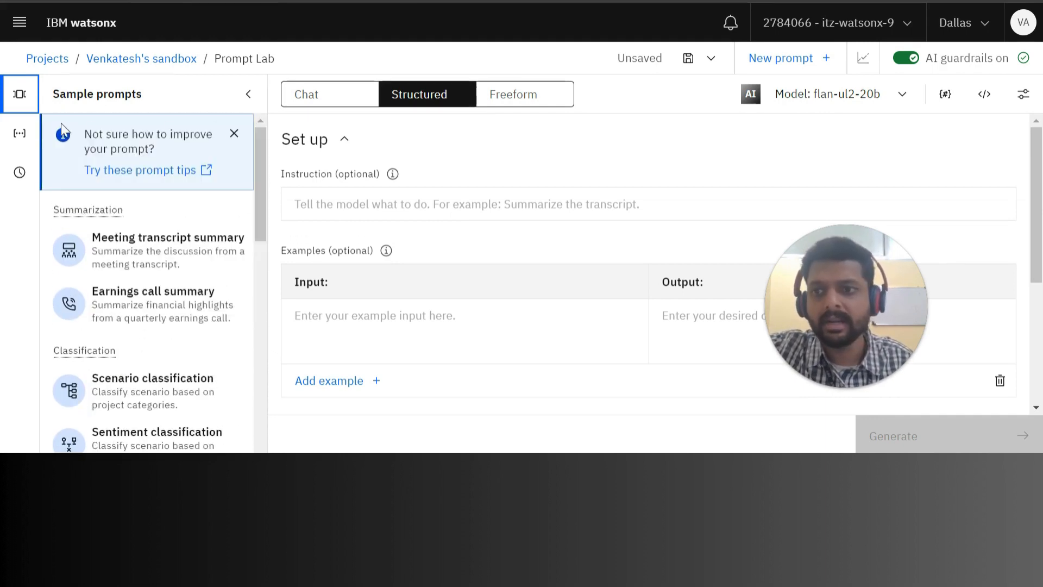
{"action": "left_click", "coordinate": [22, 140]}
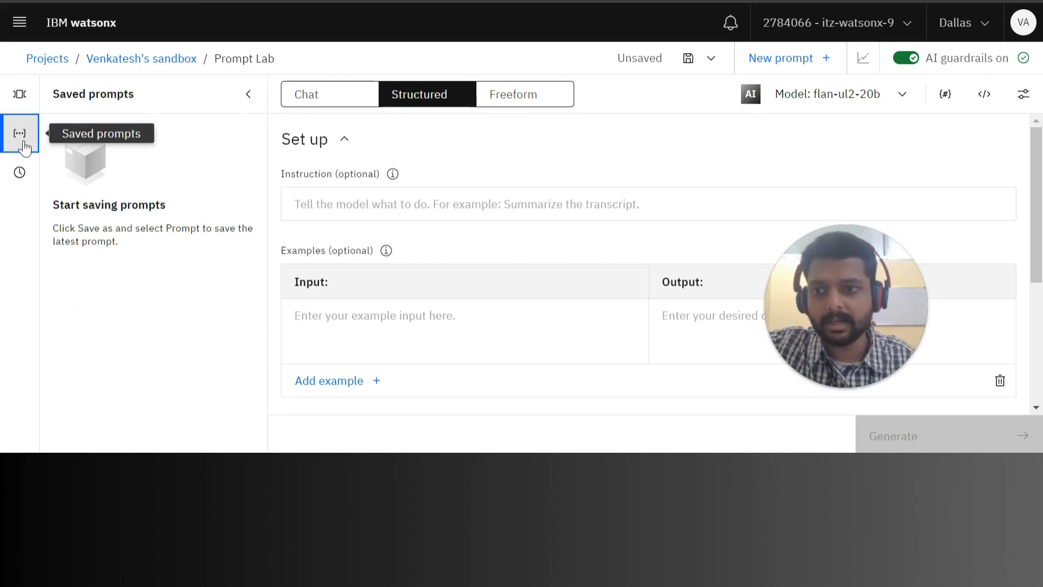
{"action": "left_click", "coordinate": [20, 174]}
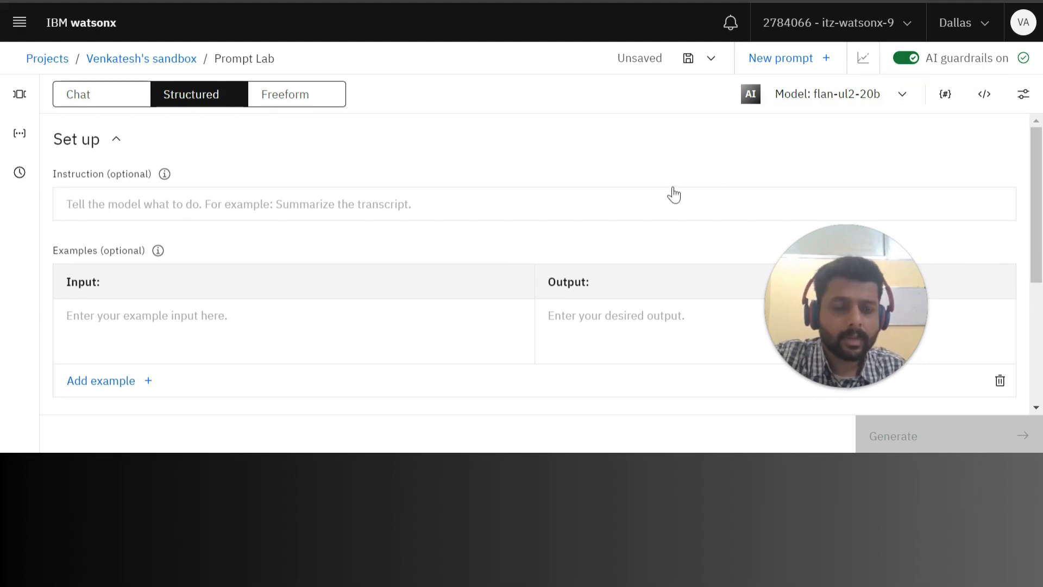
- Examine the full list of available foundation models and their providers
{"action": "left_click", "coordinate": [896, 94]}
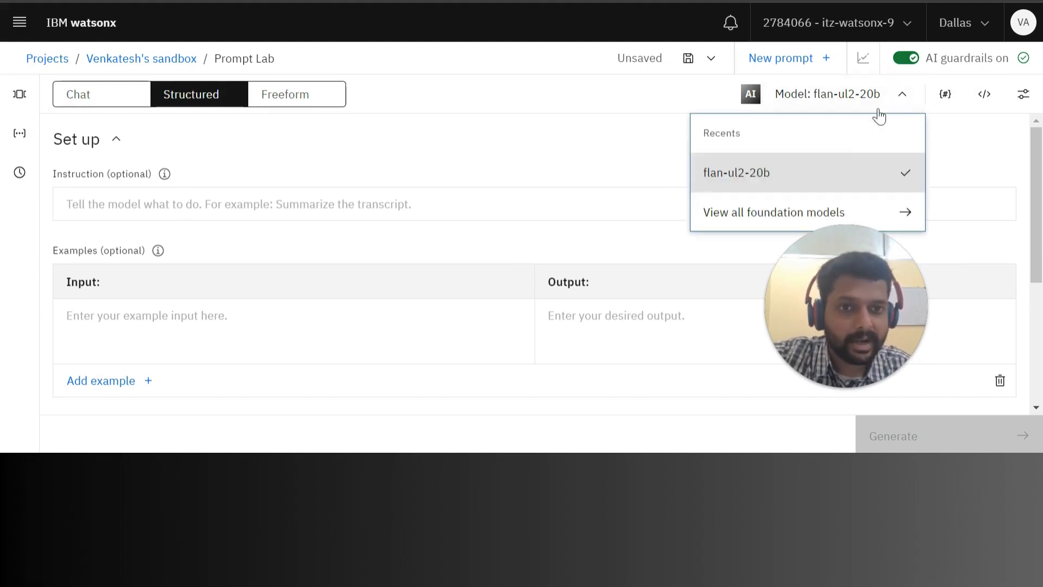
{"action": "left_click", "coordinate": [795, 216]}
{"action": "scroll", "coordinate": [410, 246], "scroll_direction": "down", "scroll_amount": 1}
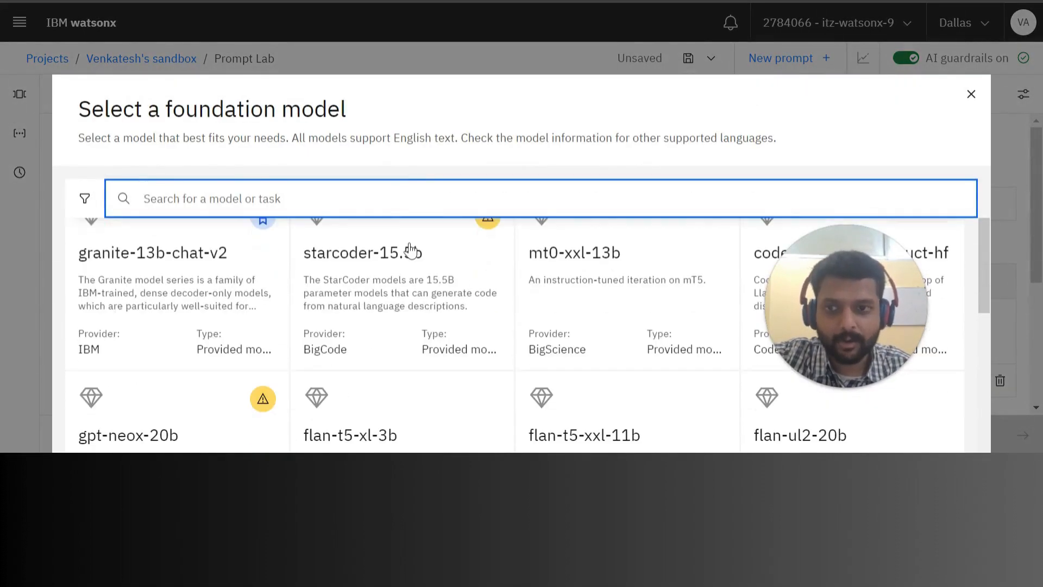
{"action": "scroll", "coordinate": [410, 245], "scroll_direction": "up", "scroll_amount": 1}
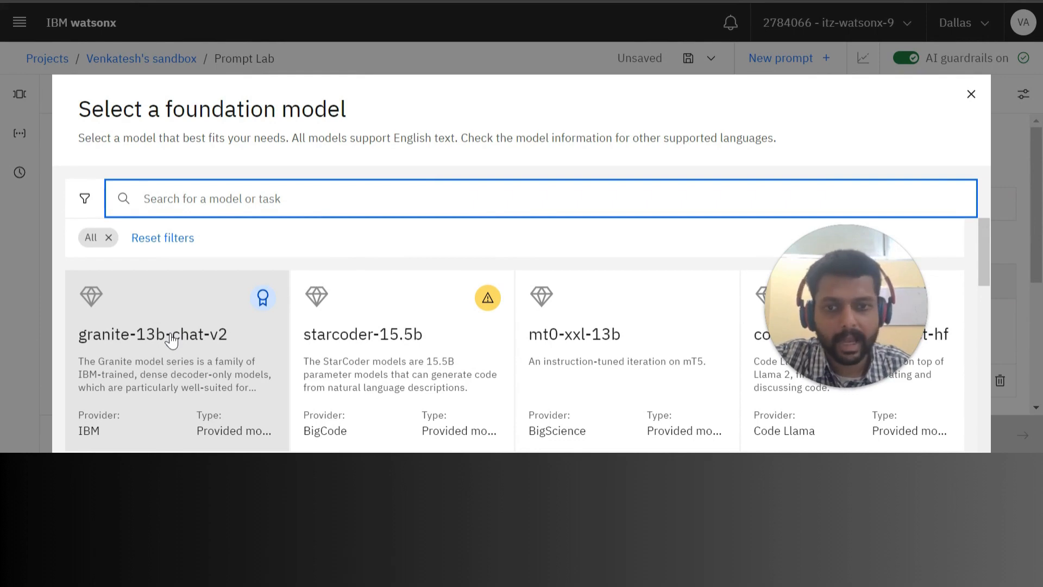
{"action": "scroll", "coordinate": [413, 380], "scroll_direction": "down", "scroll_amount": 1}
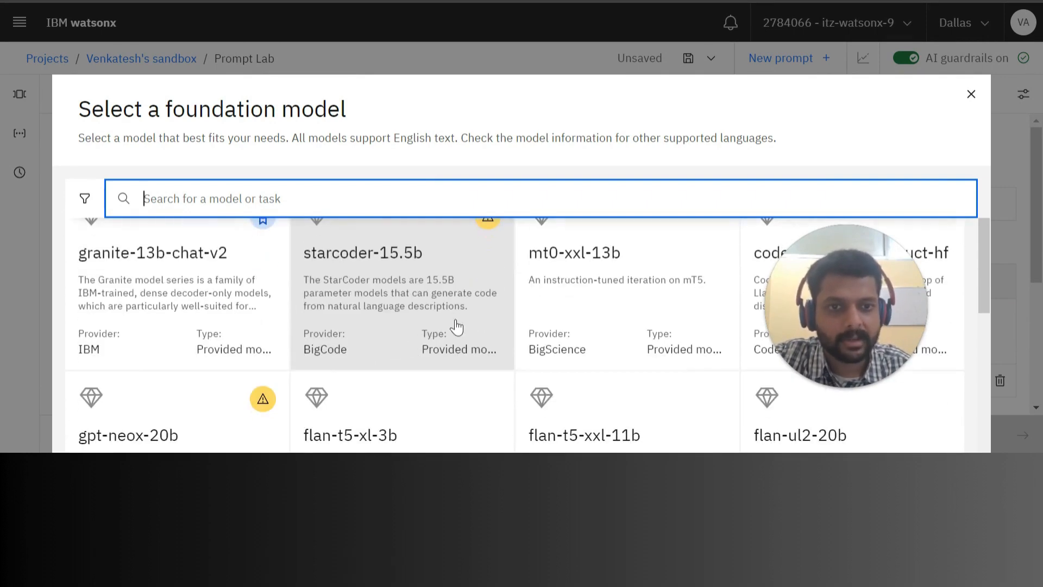
{"action": "scroll", "coordinate": [535, 306], "scroll_direction": "up", "scroll_amount": 1}
{"action": "scroll", "coordinate": [535, 306], "scroll_direction": "down", "scroll_amount": 1}
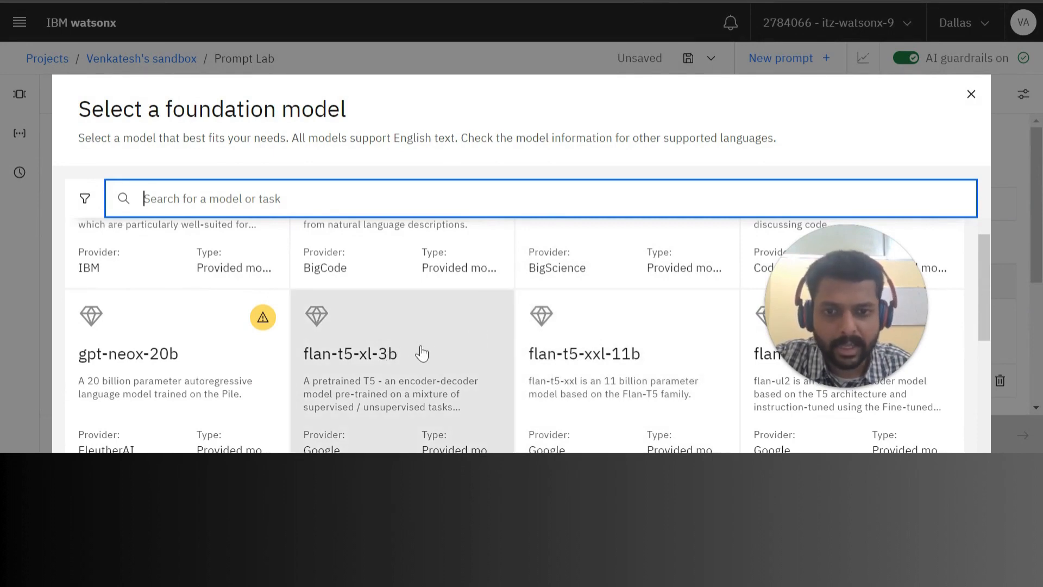
{"action": "scroll", "coordinate": [422, 353], "scroll_direction": "down", "scroll_amount": 3}
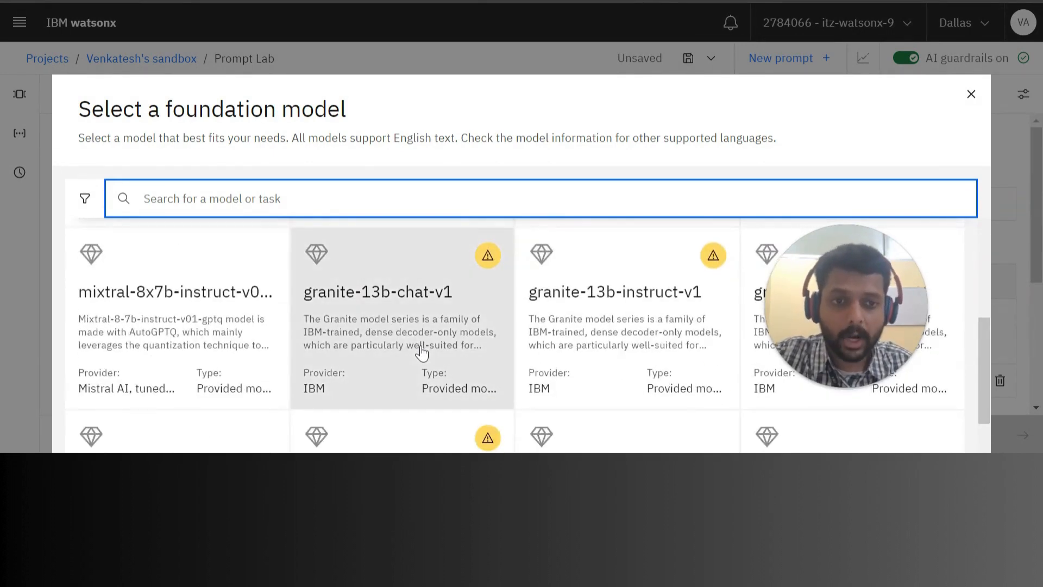
{"action": "scroll", "coordinate": [421, 353], "scroll_direction": "down", "scroll_amount": 1}
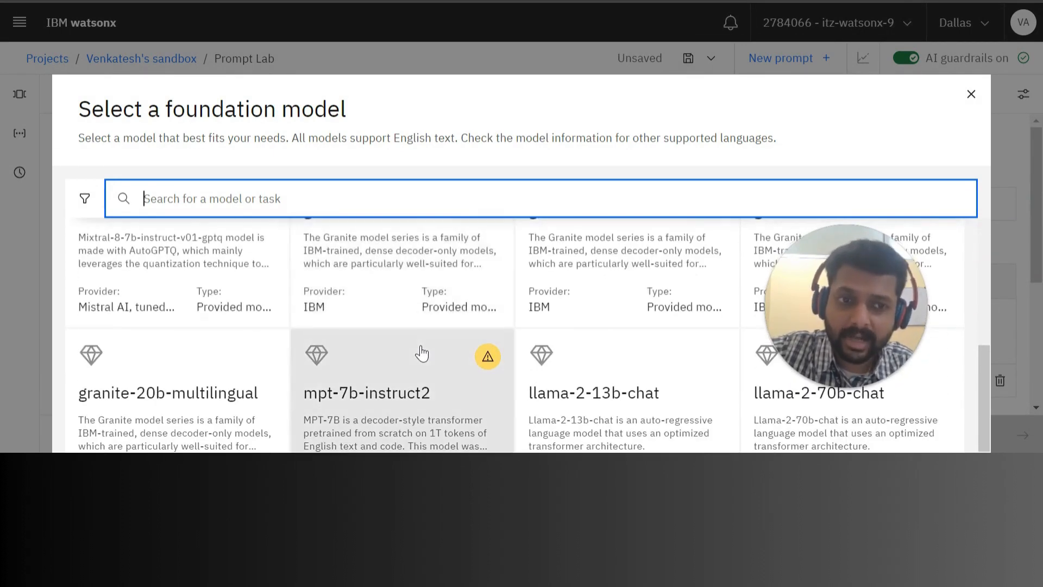
{"action": "scroll", "coordinate": [422, 353], "scroll_direction": "down", "scroll_amount": 1}
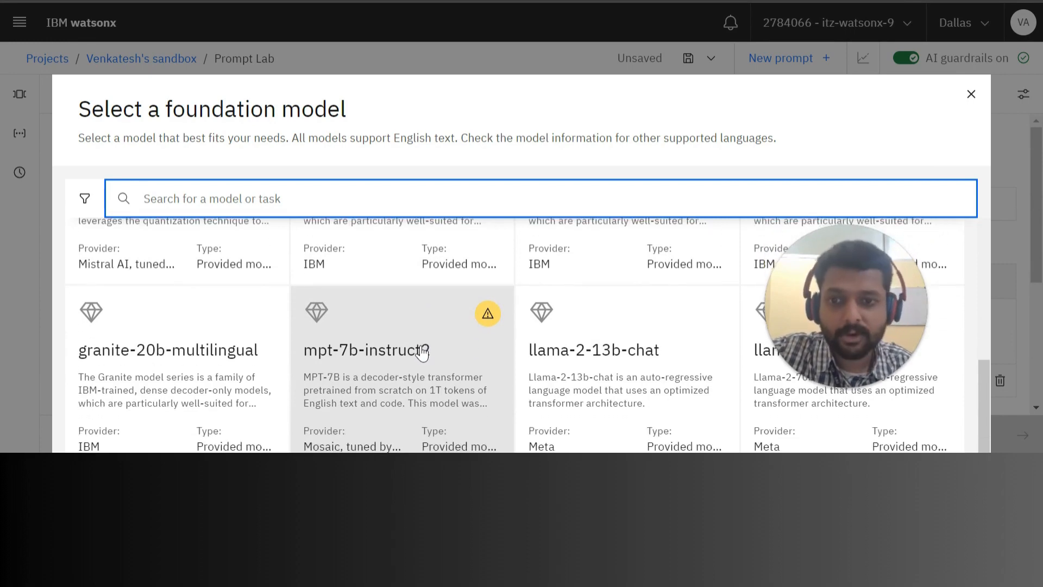
- Read the granite-20b-multilingual model datasheet, then return to the prompt editor without choosing a model
{"action": "left_click", "coordinate": [149, 365]}
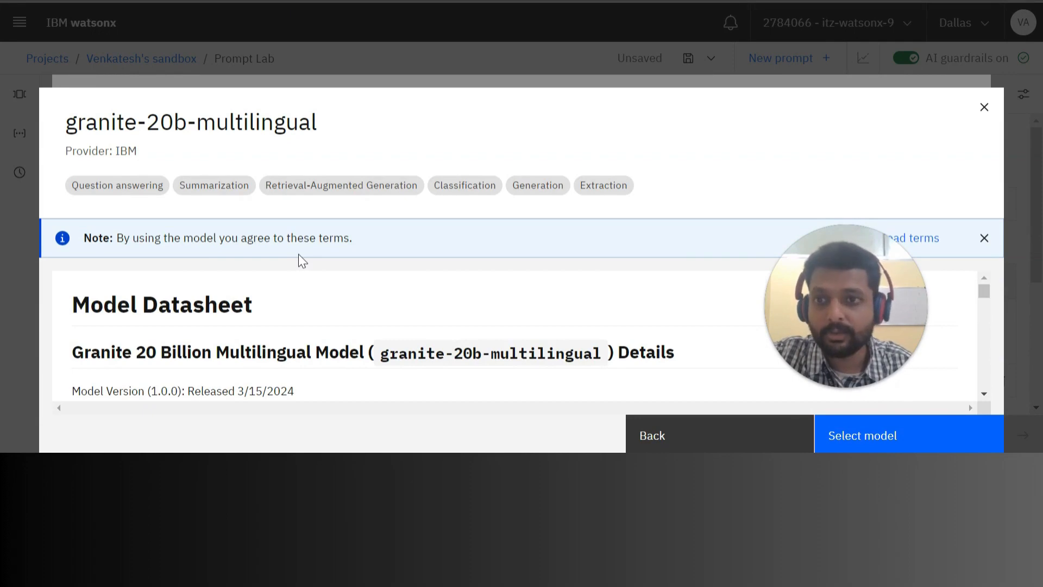
{"action": "mouse_move", "coordinate": [922, 310]}
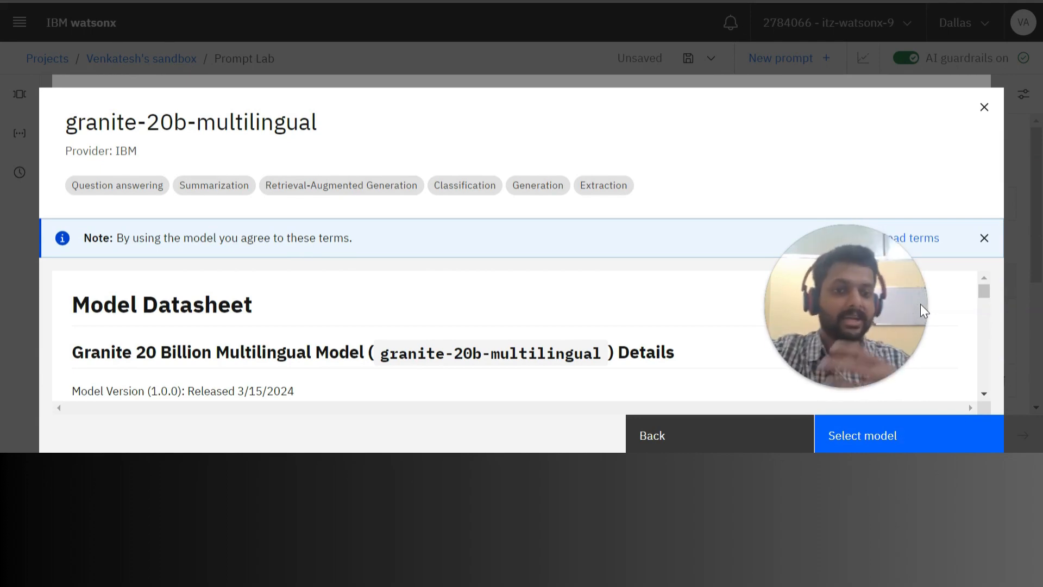
{"action": "scroll", "coordinate": [302, 334], "scroll_direction": "down", "scroll_amount": 5}
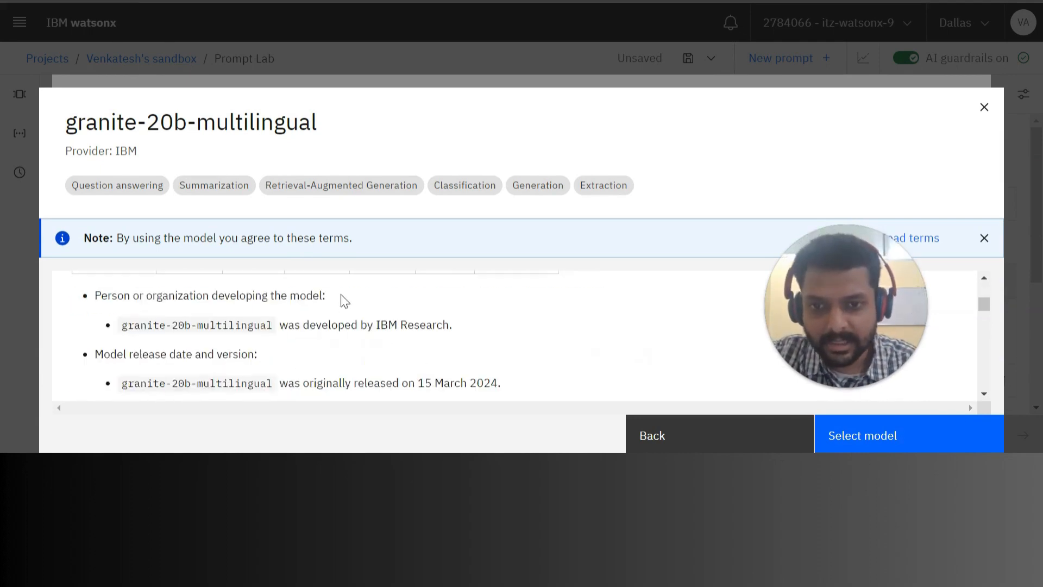
{"action": "left_click", "coordinate": [984, 107]}
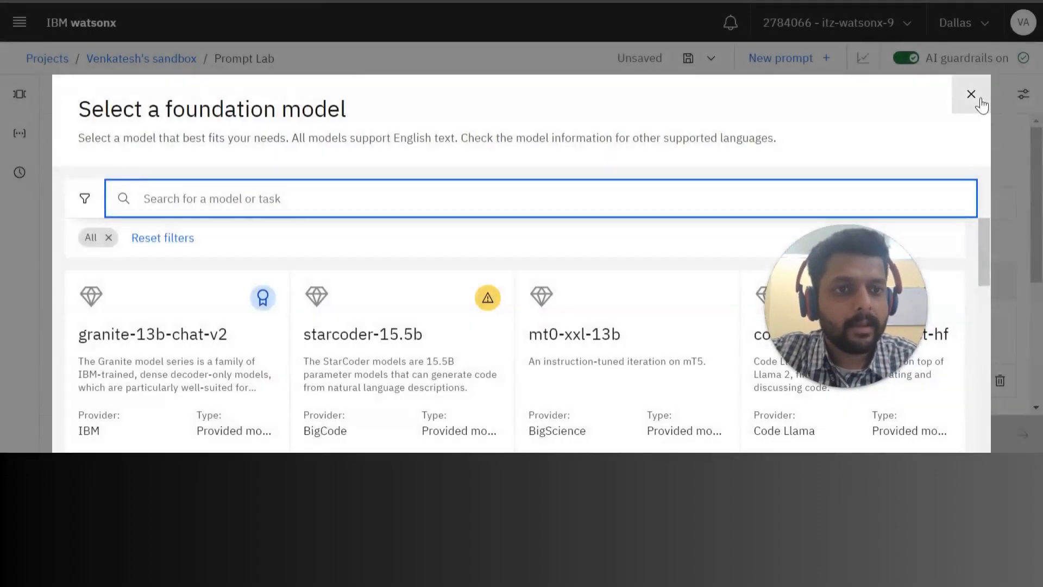
{"action": "left_click", "coordinate": [972, 95]}
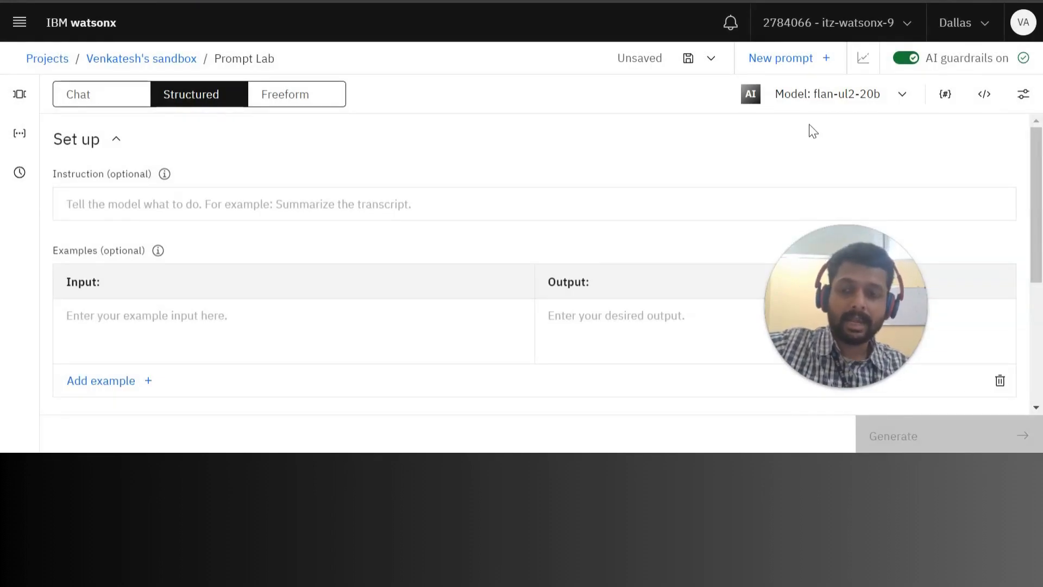
- Load the Meeting transcript summary sample prompt into the structured editor
{"action": "left_click", "coordinate": [17, 95]}
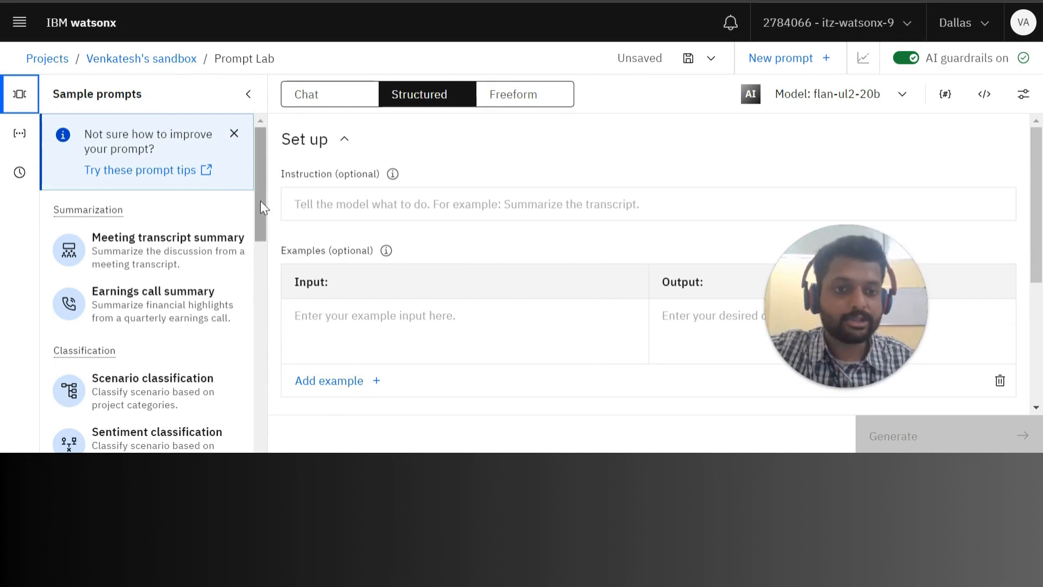
{"action": "left_click_drag", "start_coordinate": [260, 201], "coordinate": [261, 204]}
{"action": "left_click", "coordinate": [163, 242]}
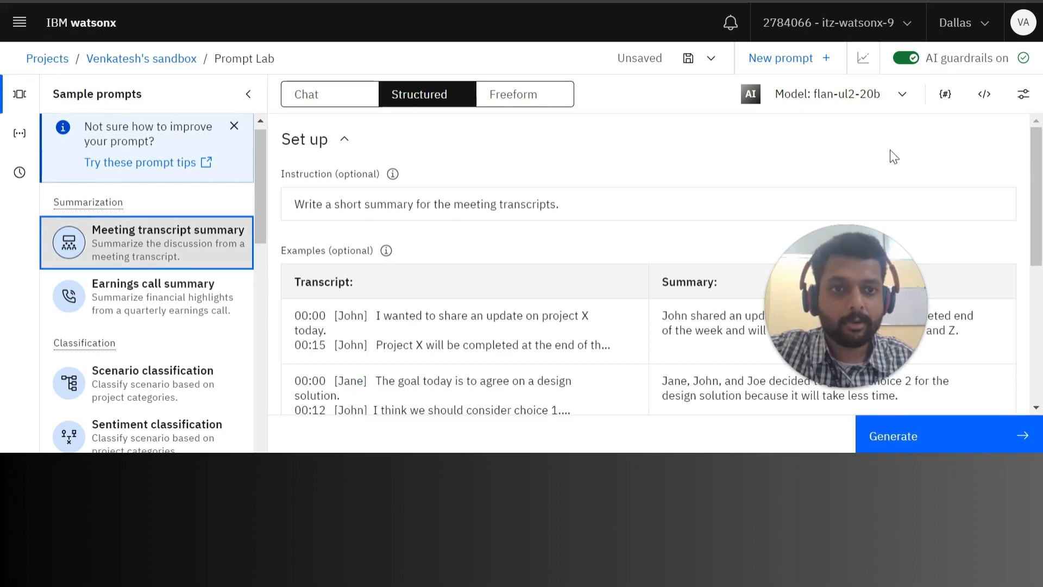
- Load the Marketing email generation sample prompt into the structured editor
{"action": "scroll", "coordinate": [160, 348], "scroll_direction": "down", "scroll_amount": 2}
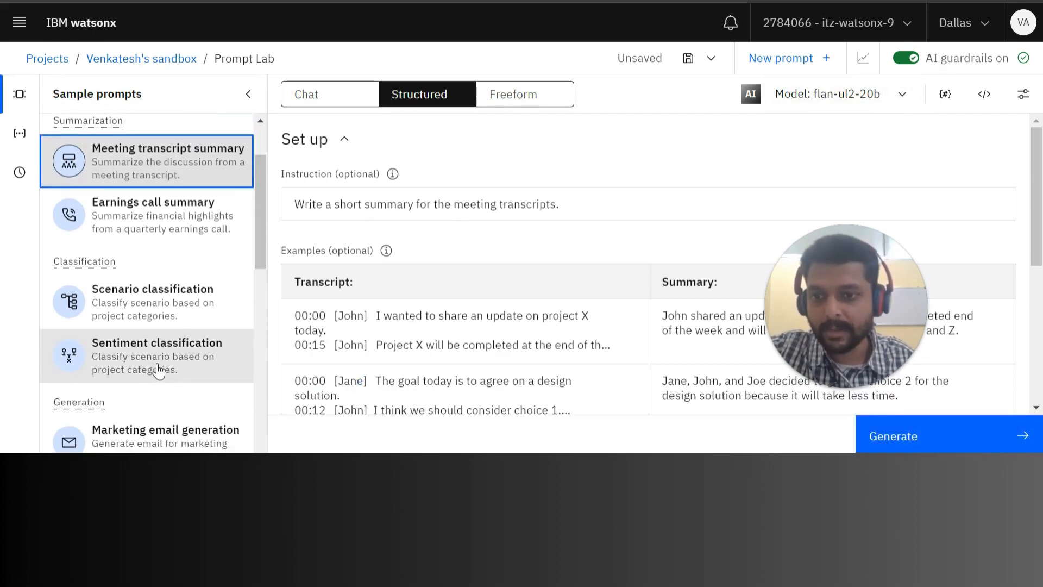
{"action": "scroll", "coordinate": [163, 361], "scroll_direction": "down", "scroll_amount": 2}
{"action": "left_click", "coordinate": [163, 363]}
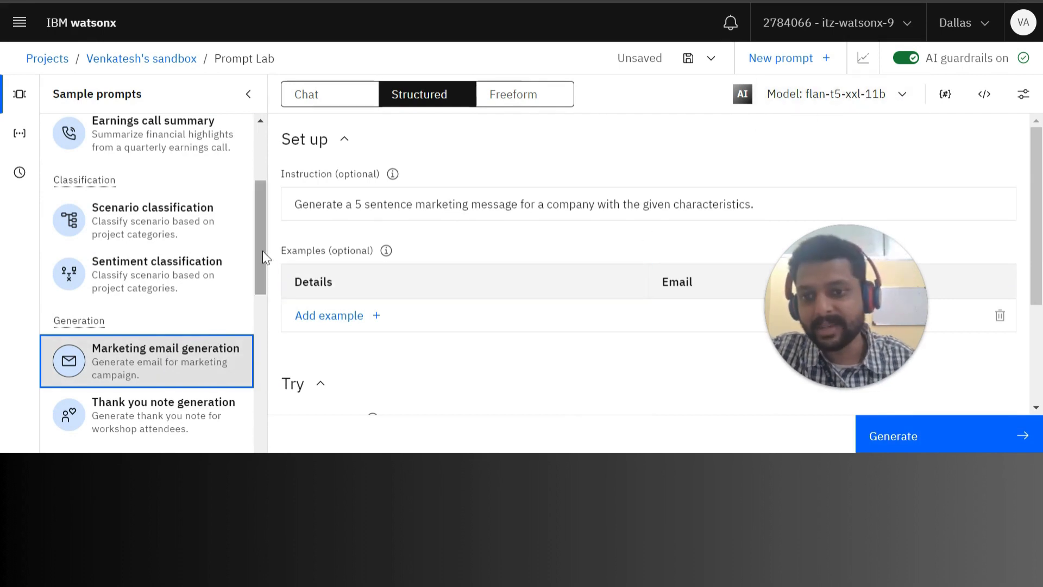
- Load the Questions about an article sample prompt and collapse the list of samples
{"action": "left_click_drag", "start_coordinate": [263, 251], "coordinate": [260, 333]}
{"action": "left_click", "coordinate": [173, 412]}
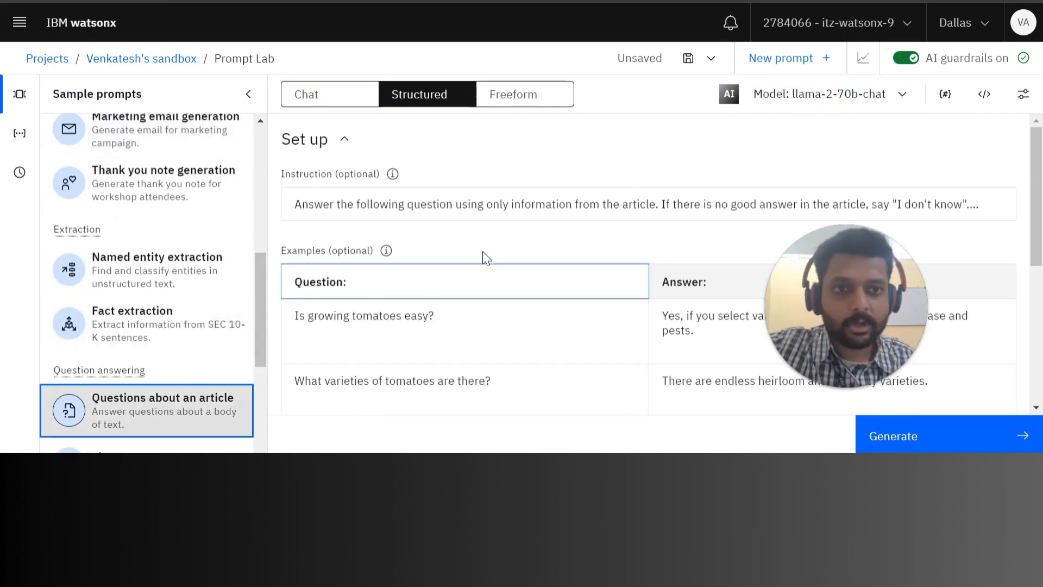
{"action": "left_click_drag", "start_coordinate": [262, 299], "coordinate": [282, 161]}
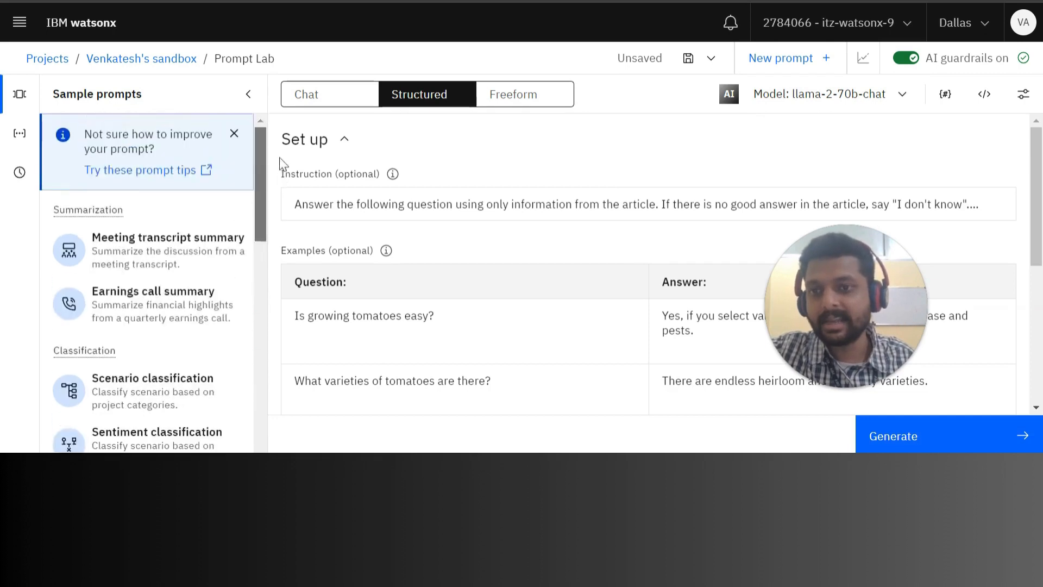
{"action": "left_click", "coordinate": [249, 94]}
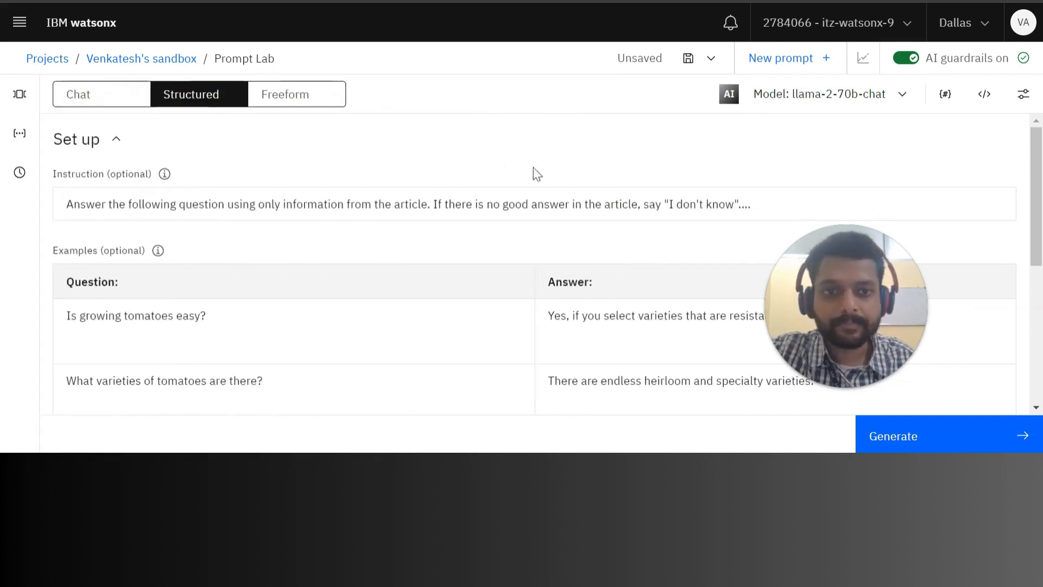
- Review the full article instruction and the question-and-answer examples in the loaded sample prompt
{"action": "left_click", "coordinate": [458, 210]}
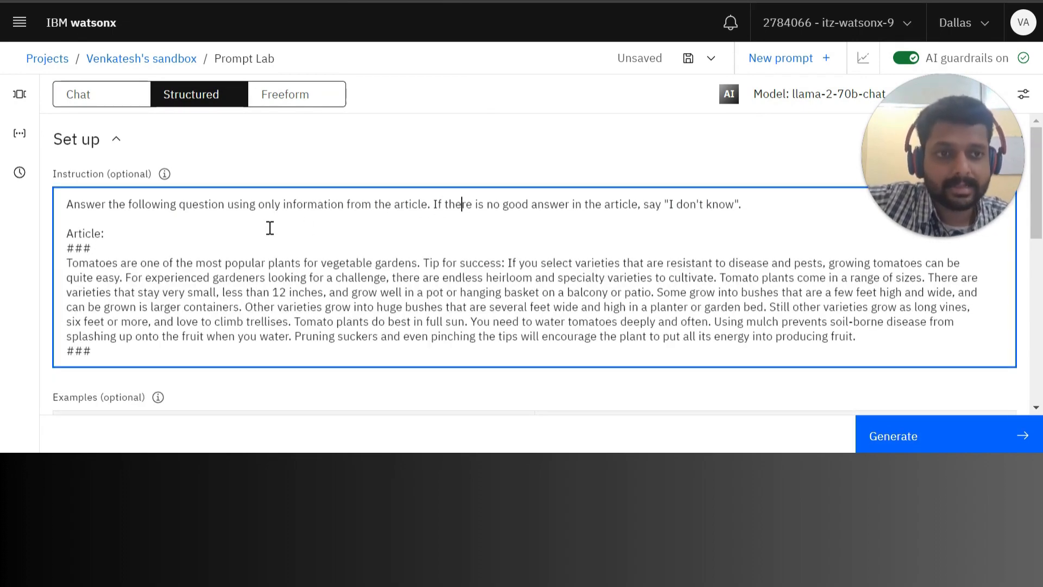
{"action": "scroll", "coordinate": [438, 163], "scroll_direction": "down", "scroll_amount": 5}
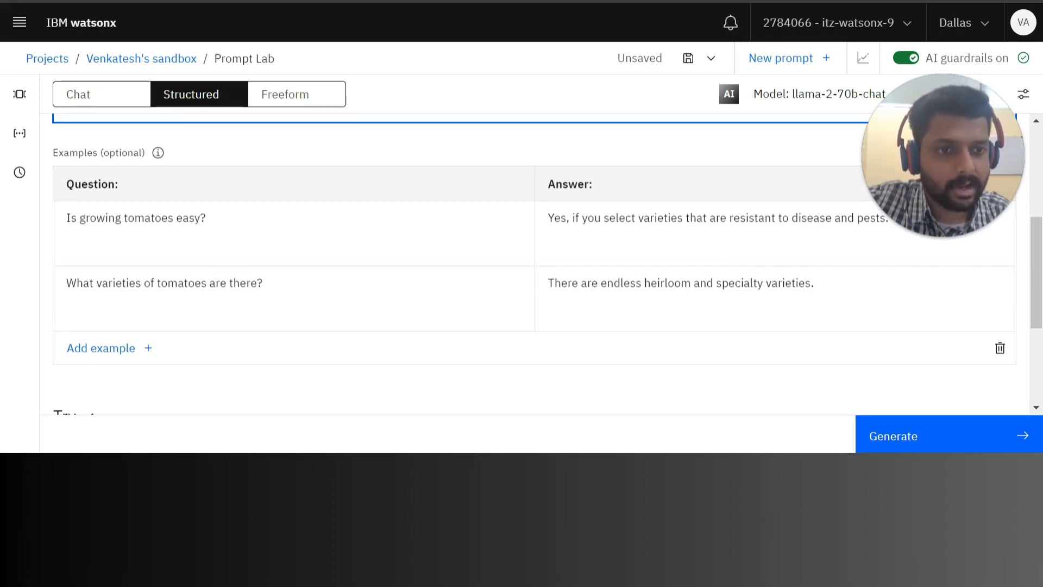
{"action": "left_click_drag", "start_coordinate": [1038, 269], "coordinate": [1037, 221]}
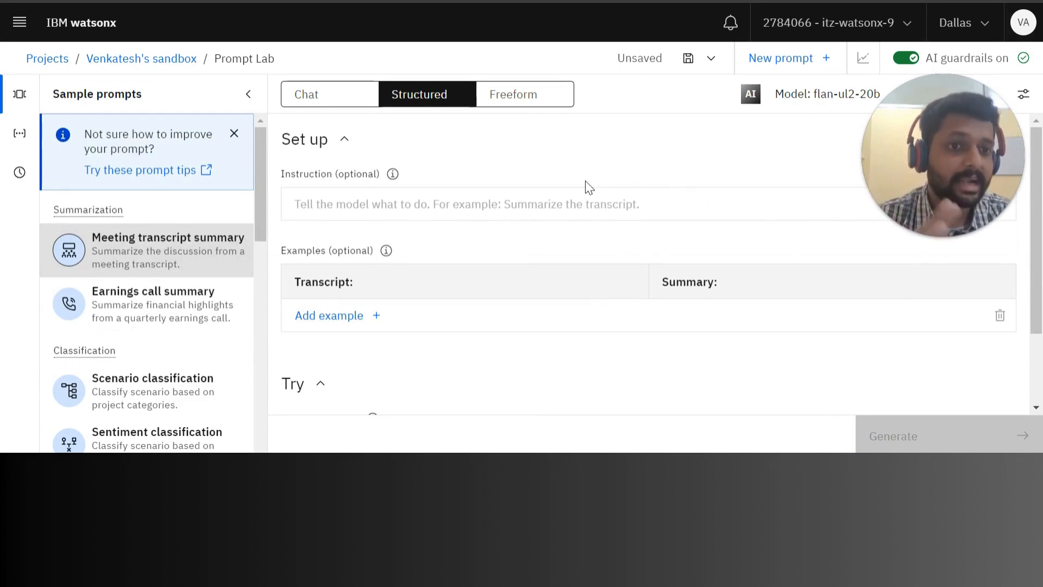
- Enter the instruction "Write a short summary of the news article below" for the structured prompt
{"action": "left_click", "coordinate": [507, 201]}
{"action": "type", "text": "Write a sh"}
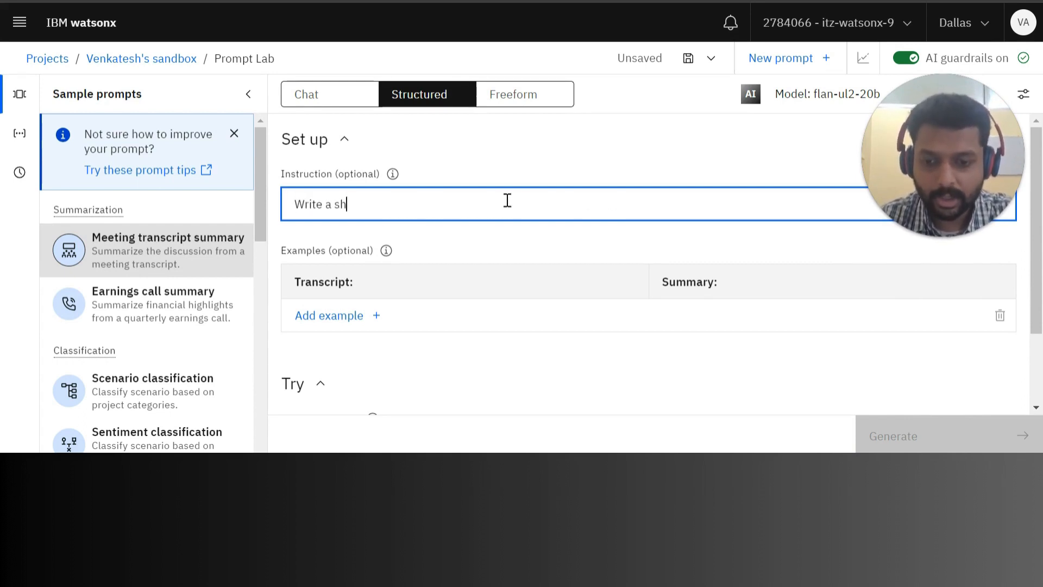
{"action": "type", "text": "ort summary of t"}
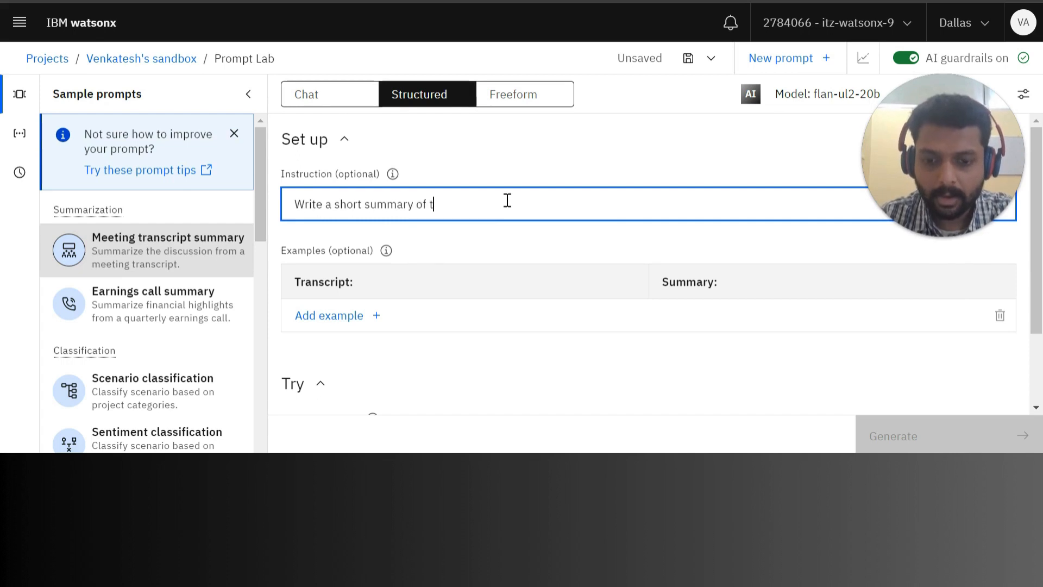
{"action": "type", "text": "he news article below"}
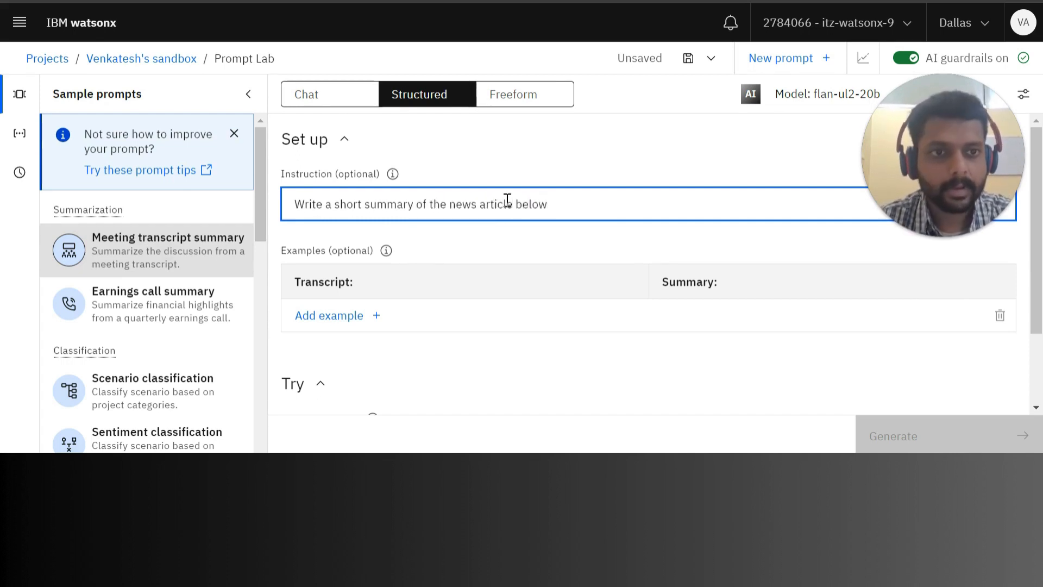
{"action": "left_click_drag", "start_coordinate": [932, 155], "coordinate": [185, 162]}
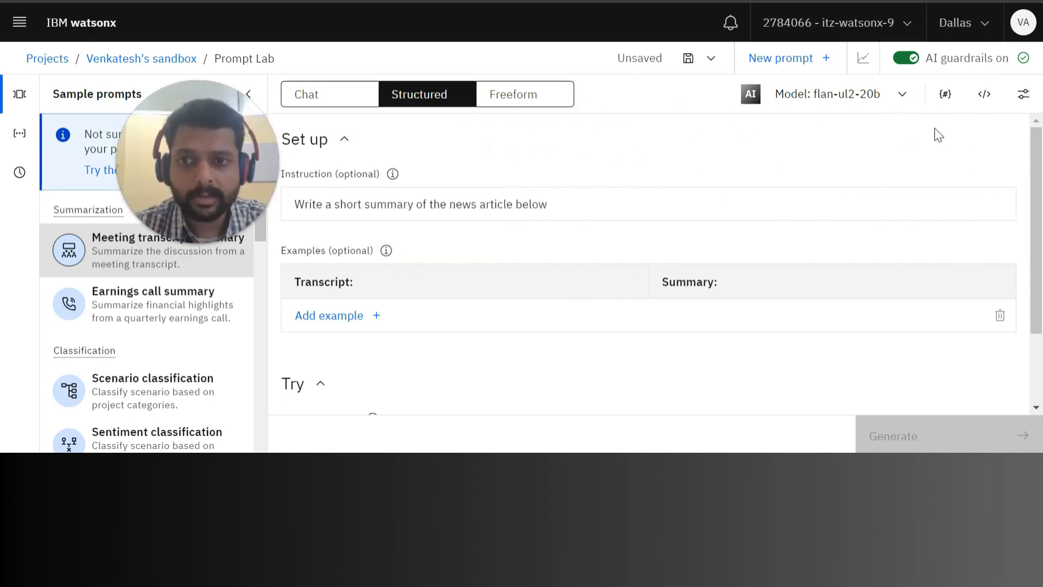
- Switch the model's decoding to Sampling, set the temperature to 1.29 and check the stopping criteria
{"action": "left_click", "coordinate": [1023, 94]}
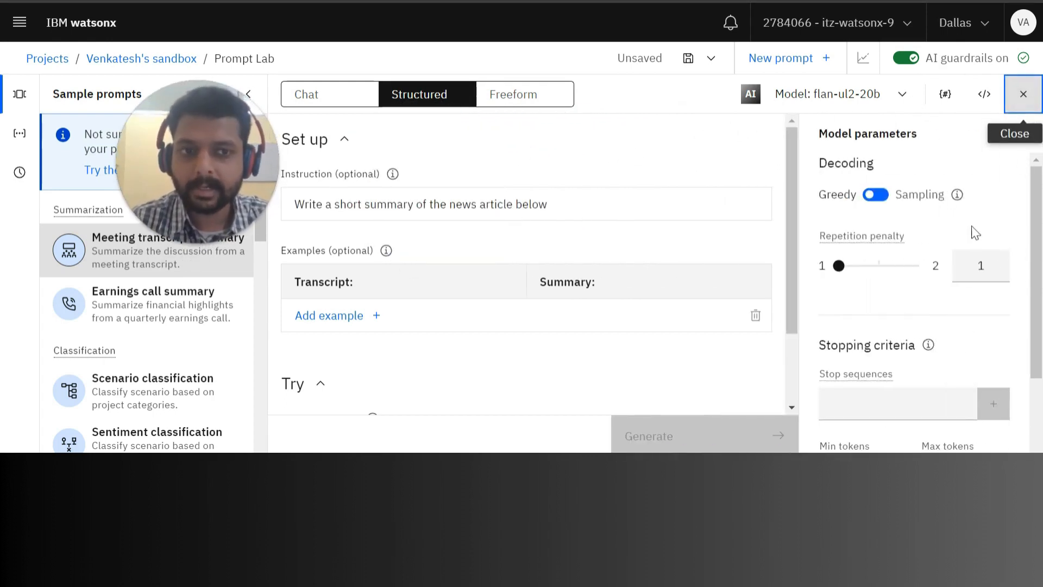
{"action": "left_click_drag", "start_coordinate": [1040, 239], "coordinate": [1040, 260]}
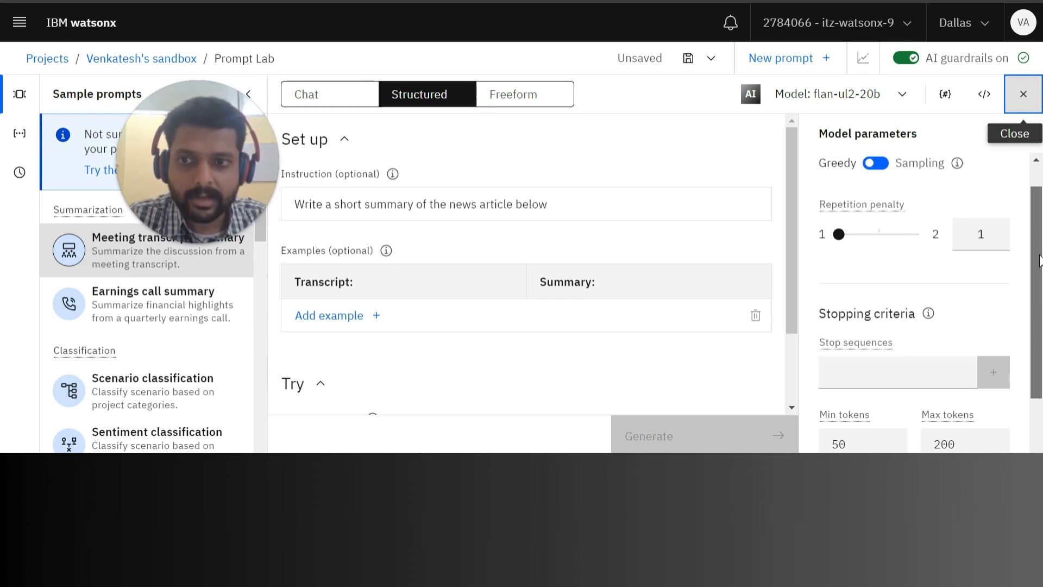
{"action": "left_click_drag", "start_coordinate": [1040, 260], "coordinate": [1038, 207]}
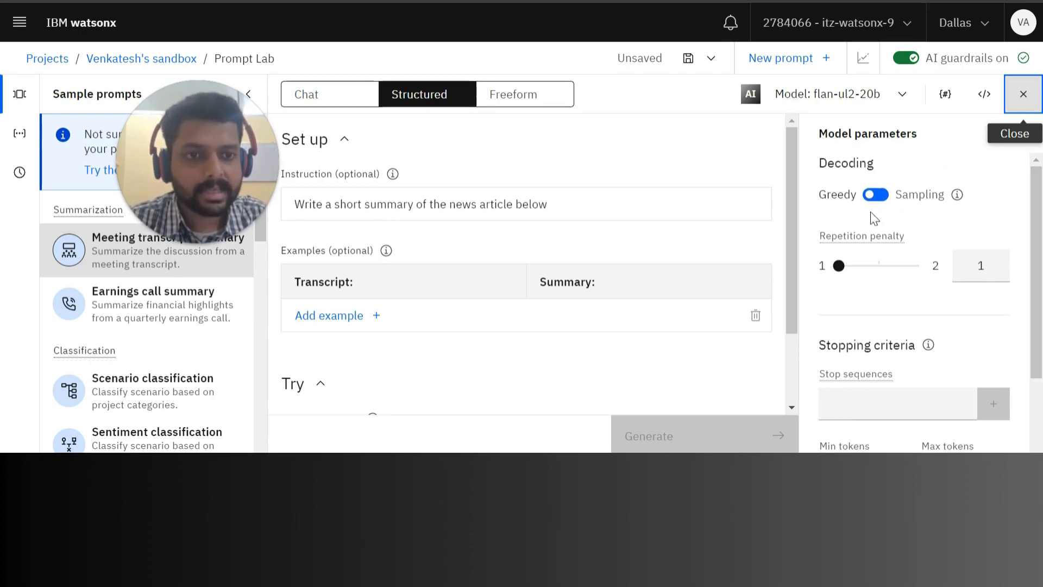
{"action": "left_click", "coordinate": [880, 195]}
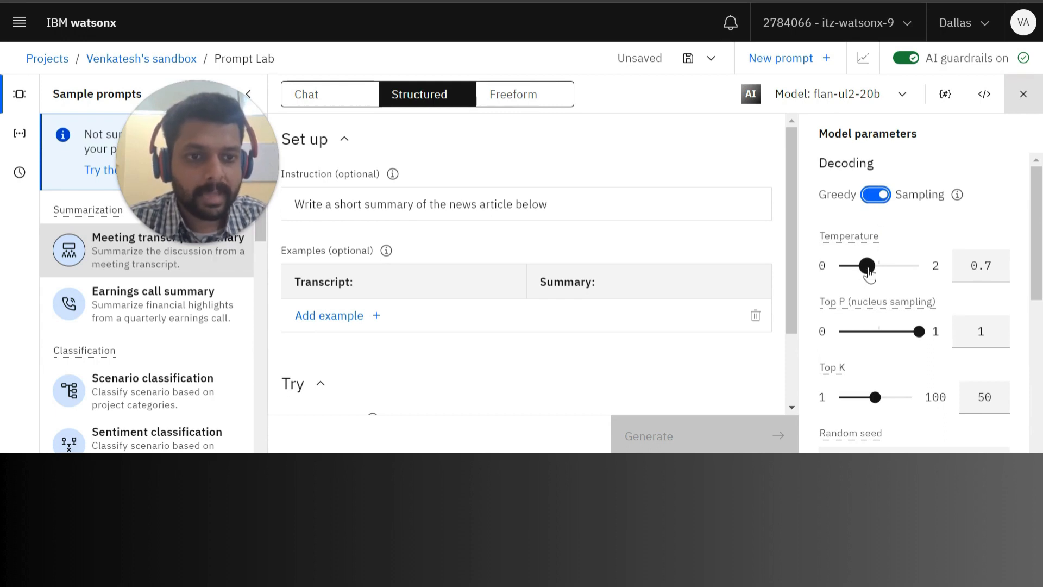
{"action": "left_click_drag", "start_coordinate": [870, 274], "coordinate": [891, 276]}
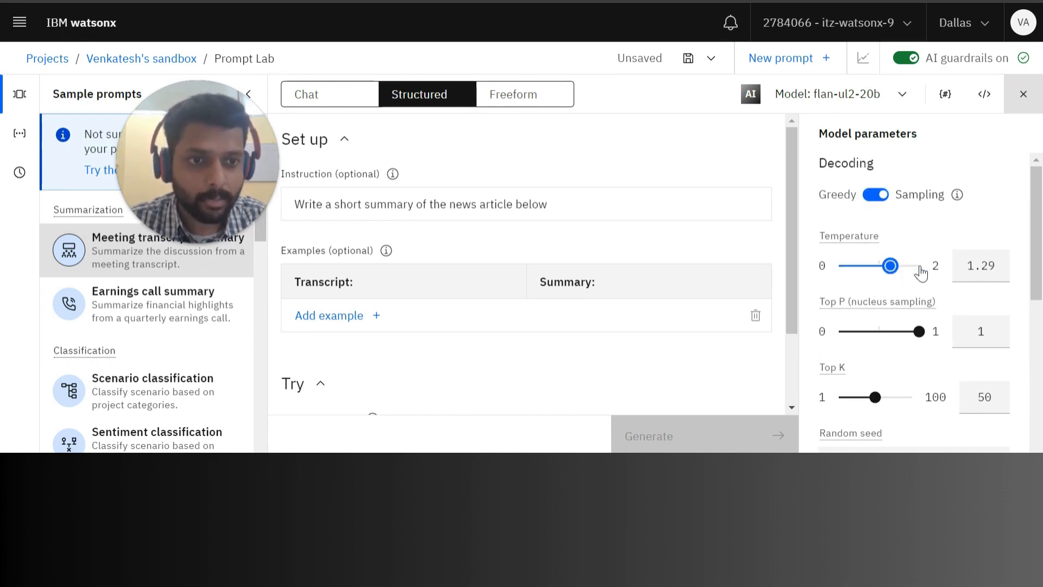
{"action": "left_click_drag", "start_coordinate": [1037, 255], "coordinate": [1036, 393]}
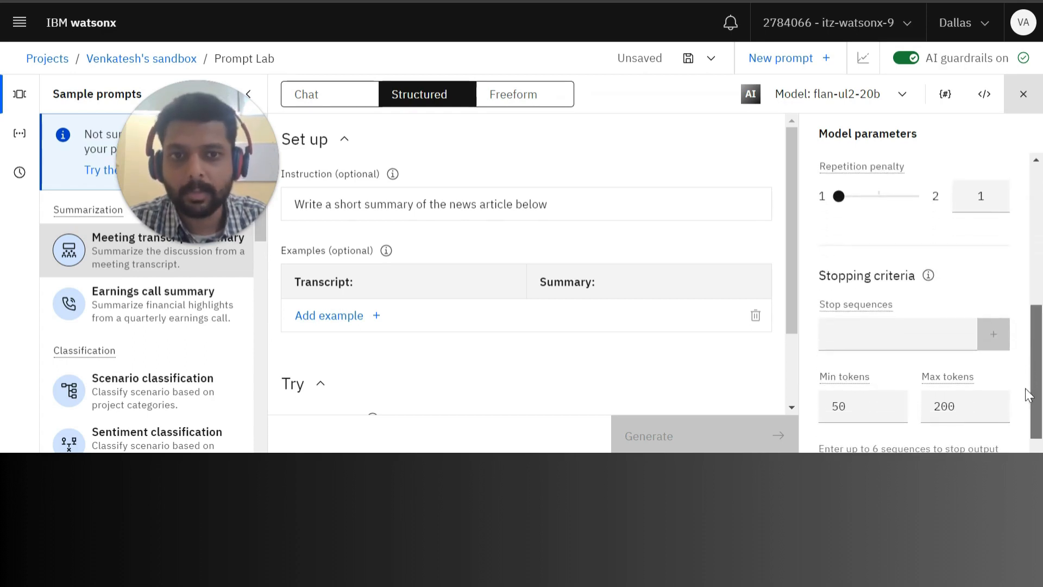
- Add a test with the copied news article as its transcript and generate the summary
{"action": "scroll", "coordinate": [495, 249], "scroll_direction": "down", "scroll_amount": 2}
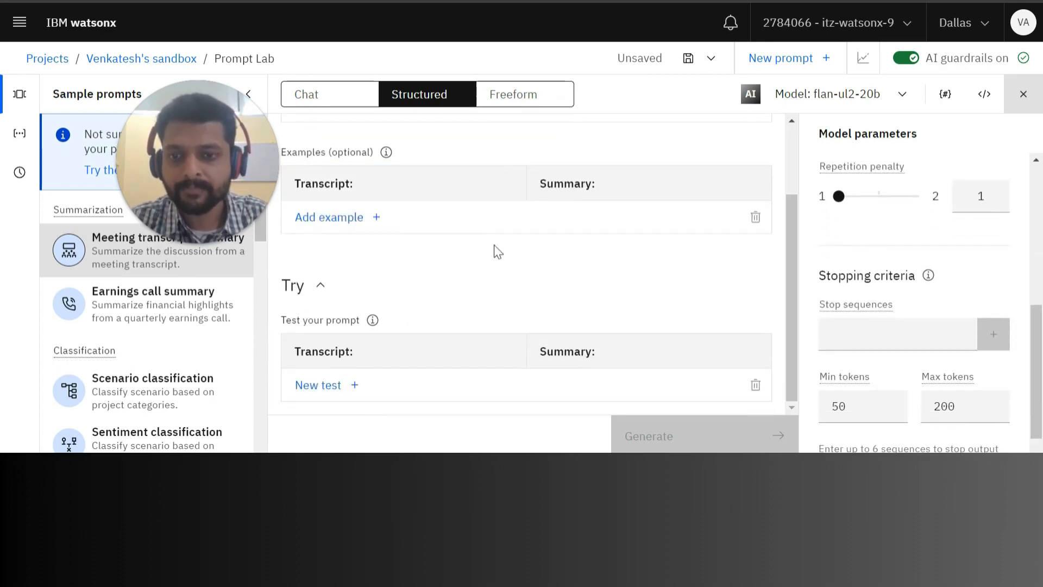
{"action": "left_click", "coordinate": [316, 403]}
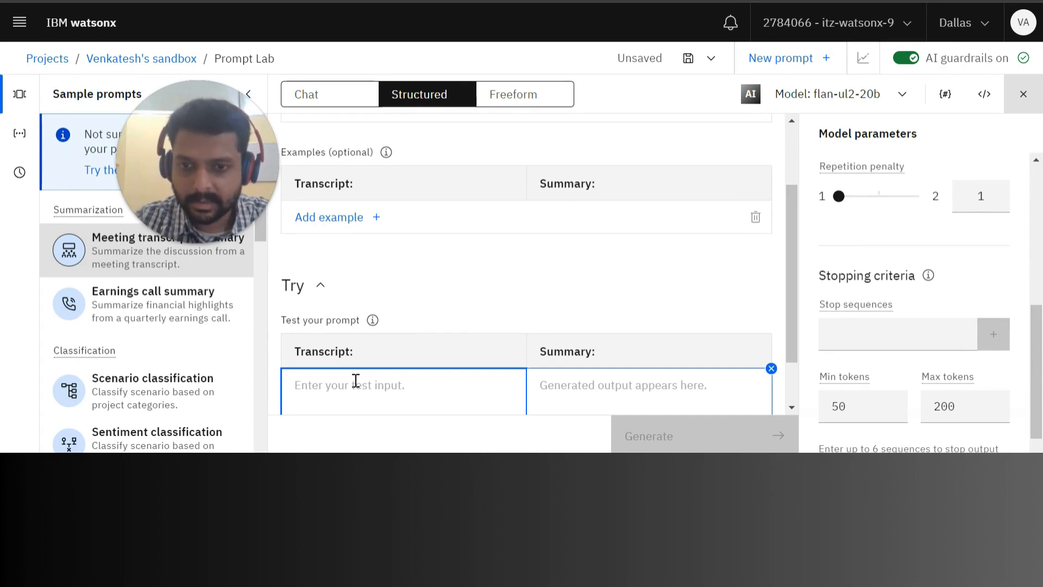
{"action": "key", "text": "ctrl+v"}
{"action": "scroll", "coordinate": [501, 309], "scroll_direction": "down", "scroll_amount": 10}
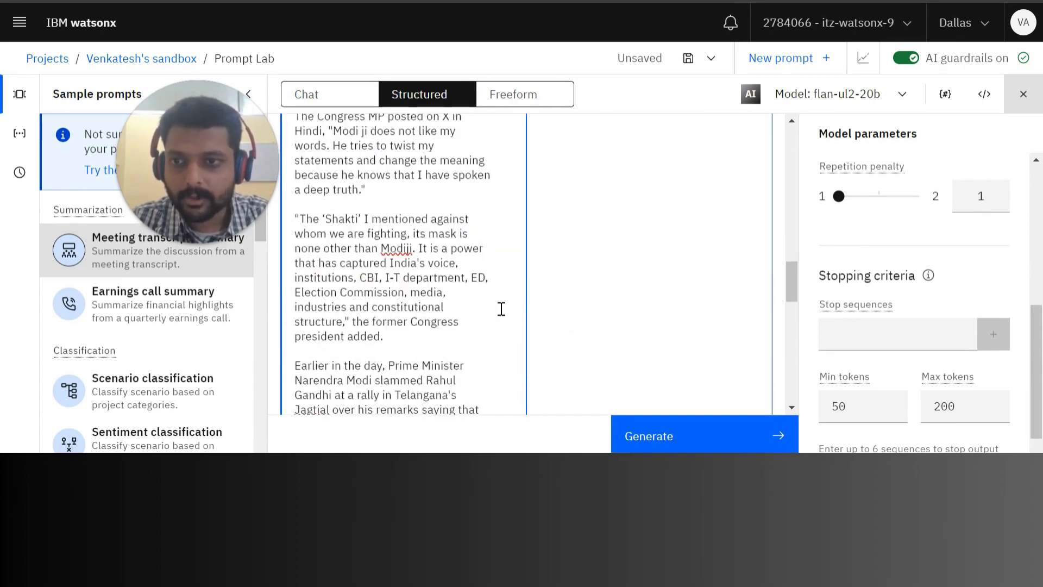
{"action": "left_click", "coordinate": [622, 440]}
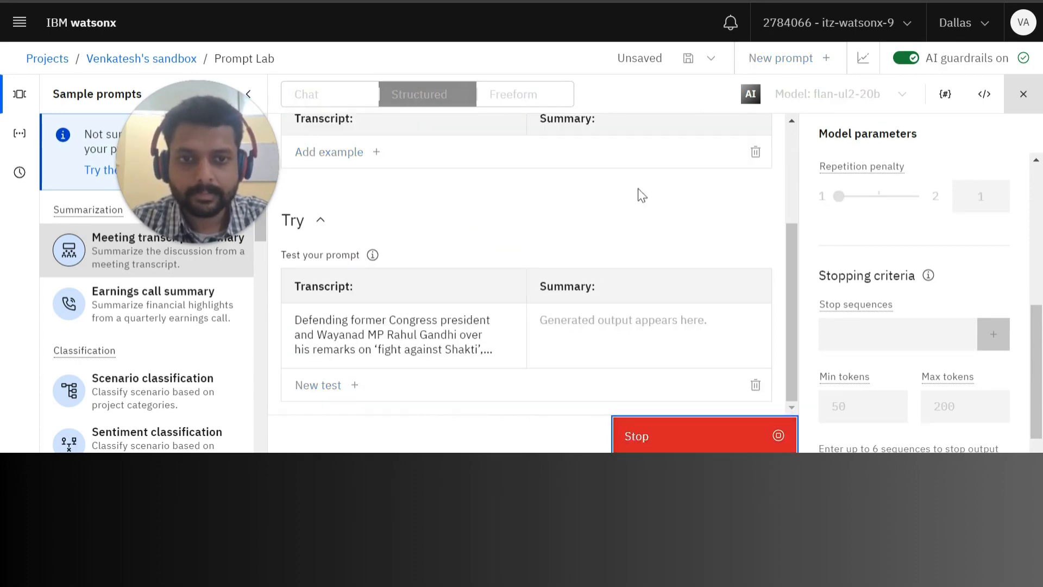
- Compare the generated summary with the full text of the news article
{"action": "scroll", "coordinate": [678, 316], "scroll_direction": "down", "scroll_amount": 2}
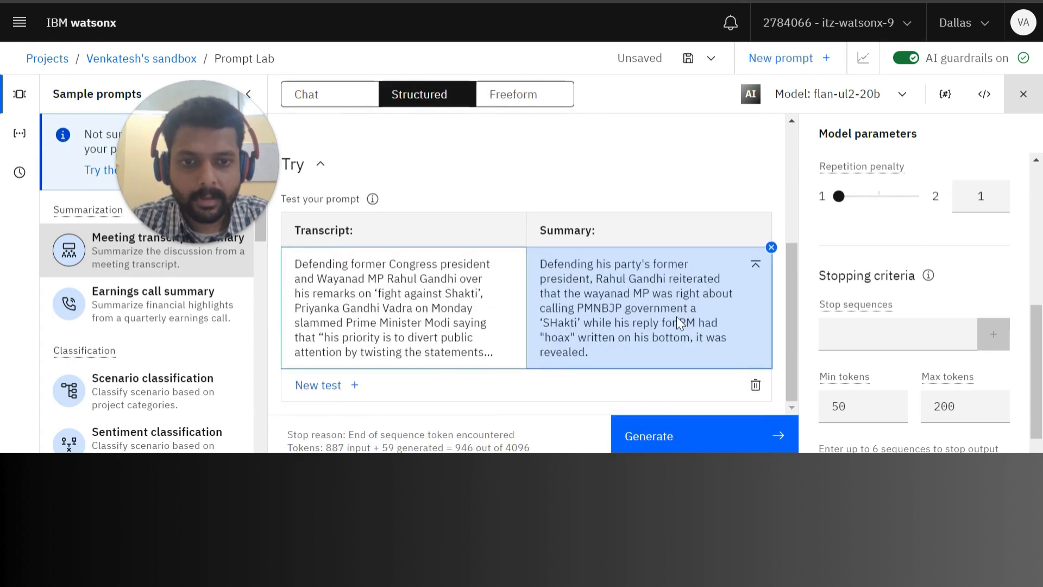
{"action": "left_click", "coordinate": [454, 292]}
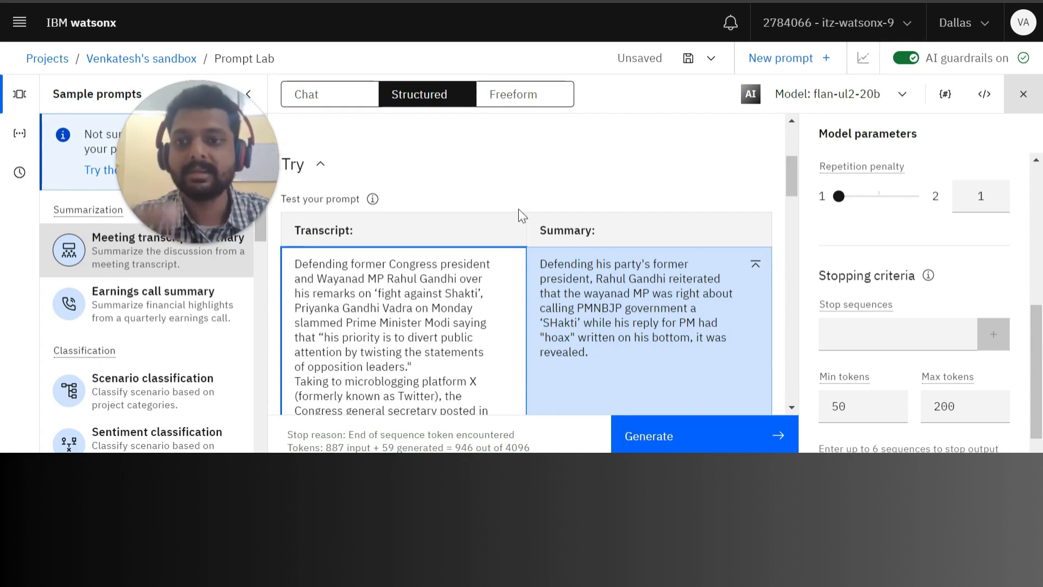
{"action": "left_click", "coordinate": [985, 94]}
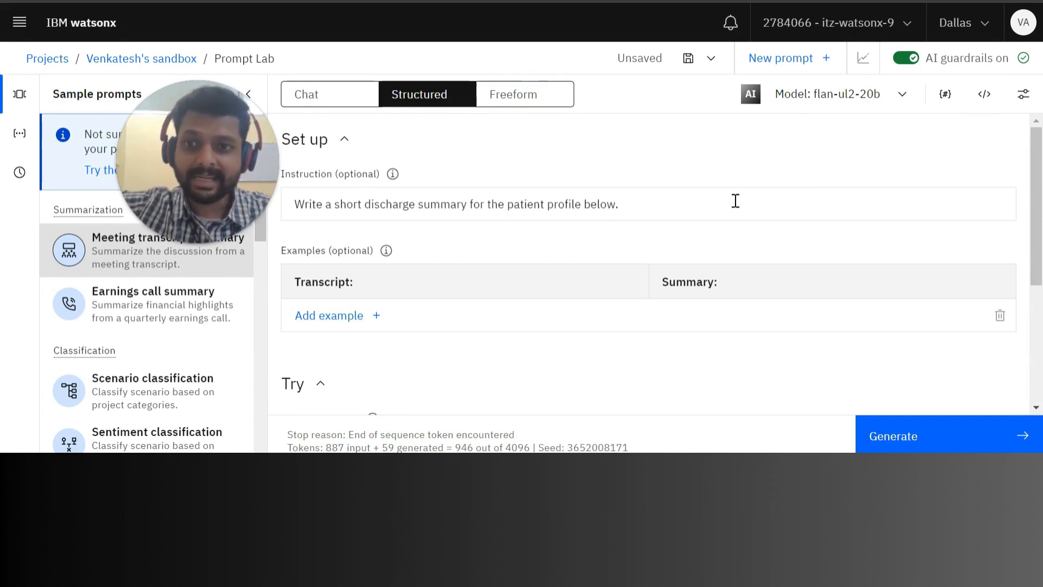
- Check the patient medical history transcript against the discharge summary instruction and generate the summary
{"action": "scroll", "coordinate": [1038, 177], "scroll_direction": "down", "scroll_amount": 1}
{"action": "left_click_drag", "start_coordinate": [1039, 177], "coordinate": [1039, 290]}
{"action": "left_click", "coordinate": [445, 291]}
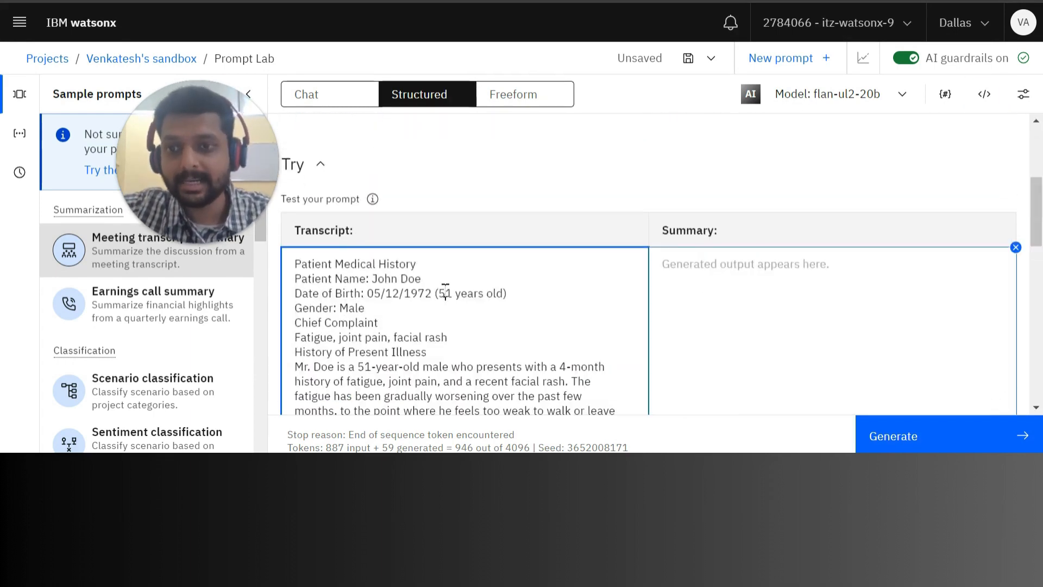
{"action": "scroll", "coordinate": [446, 291], "scroll_direction": "down", "scroll_amount": 5}
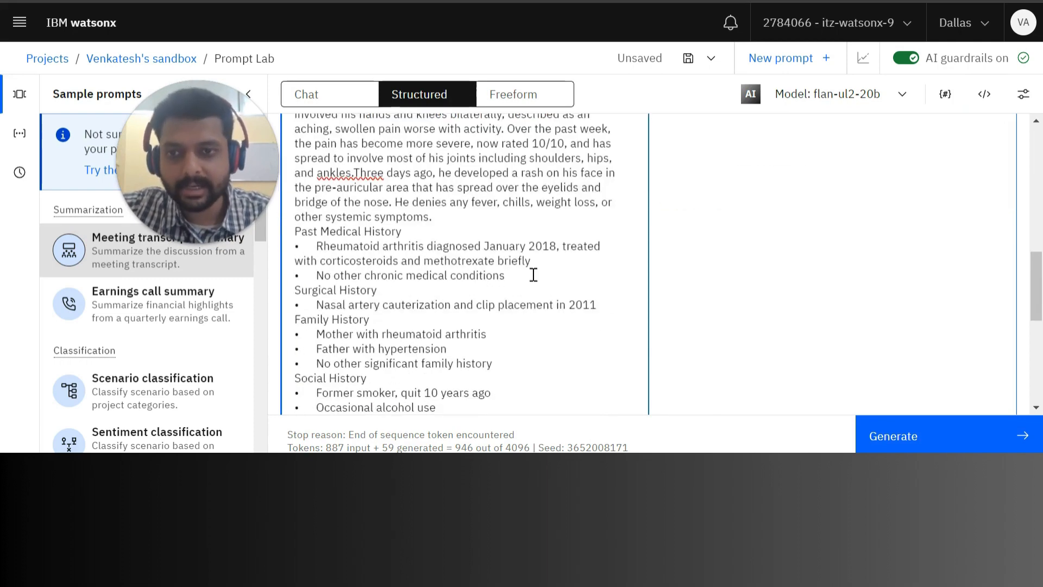
{"action": "scroll", "coordinate": [533, 275], "scroll_direction": "up", "scroll_amount": 10}
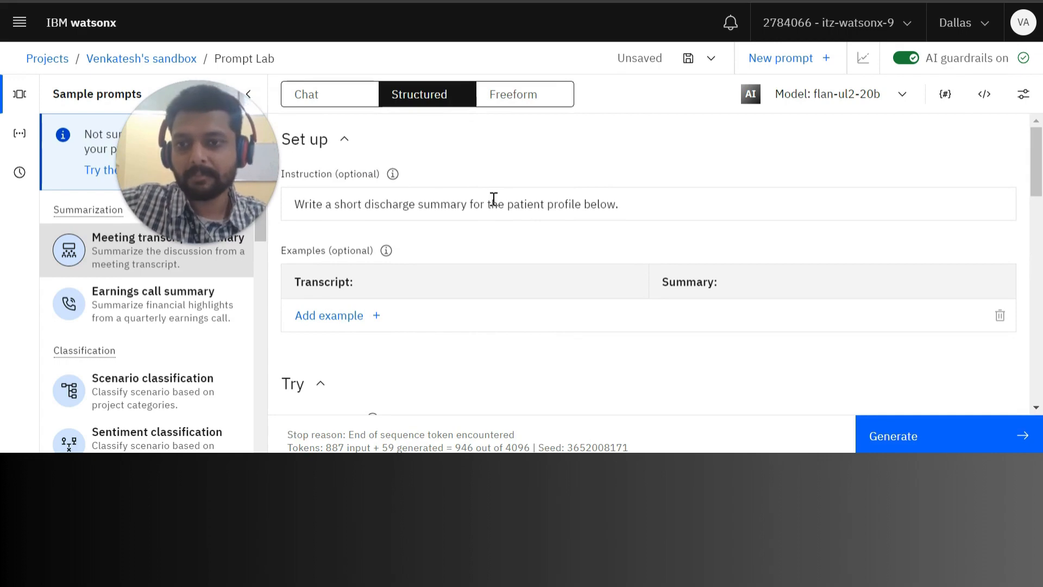
{"action": "scroll", "coordinate": [662, 201], "scroll_direction": "down", "scroll_amount": 10}
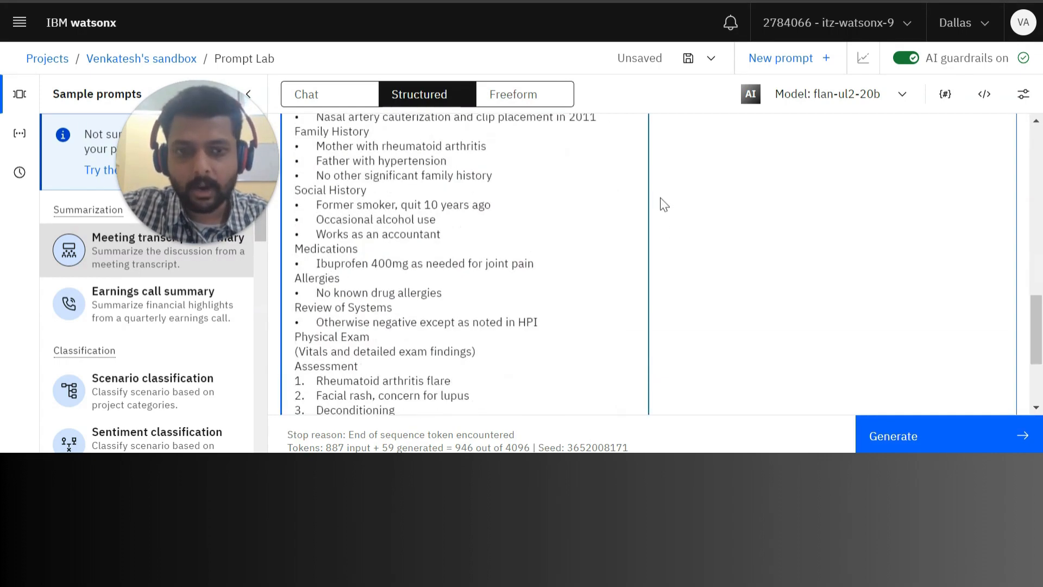
{"action": "left_click", "coordinate": [933, 446]}
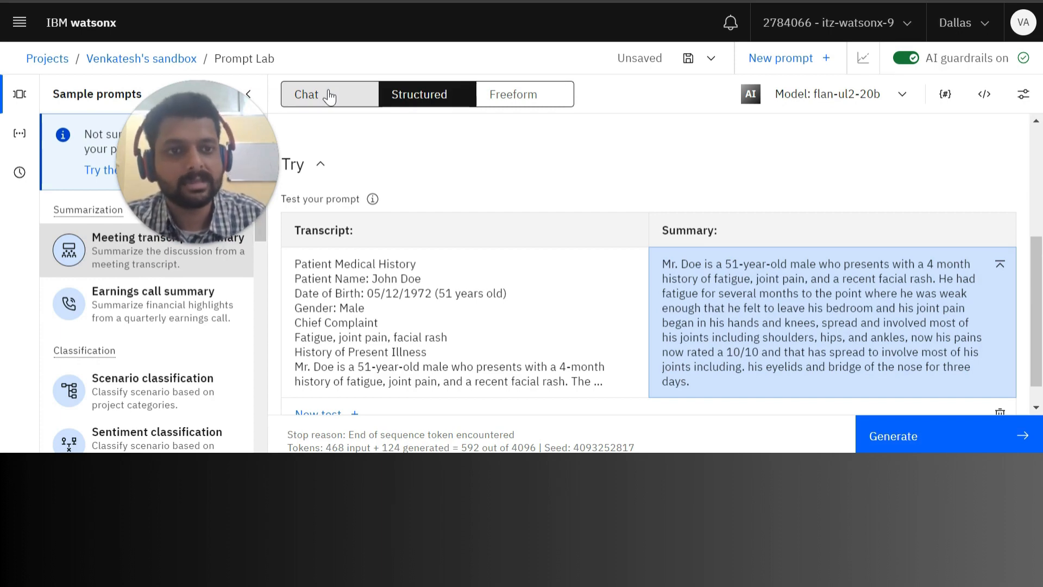
- Display the Curl code for the discharge summary prompt
{"action": "left_click", "coordinate": [984, 94]}
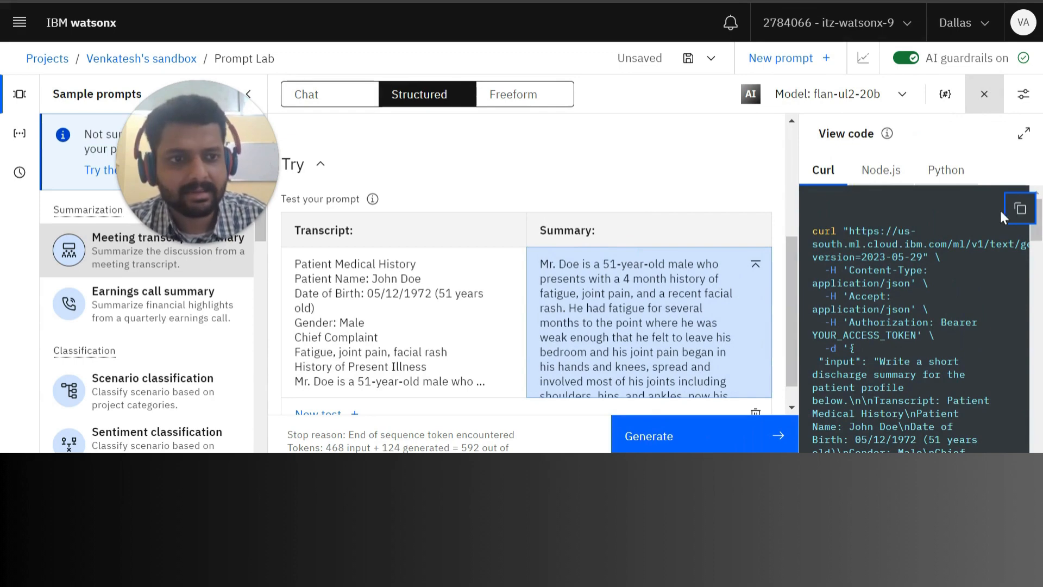